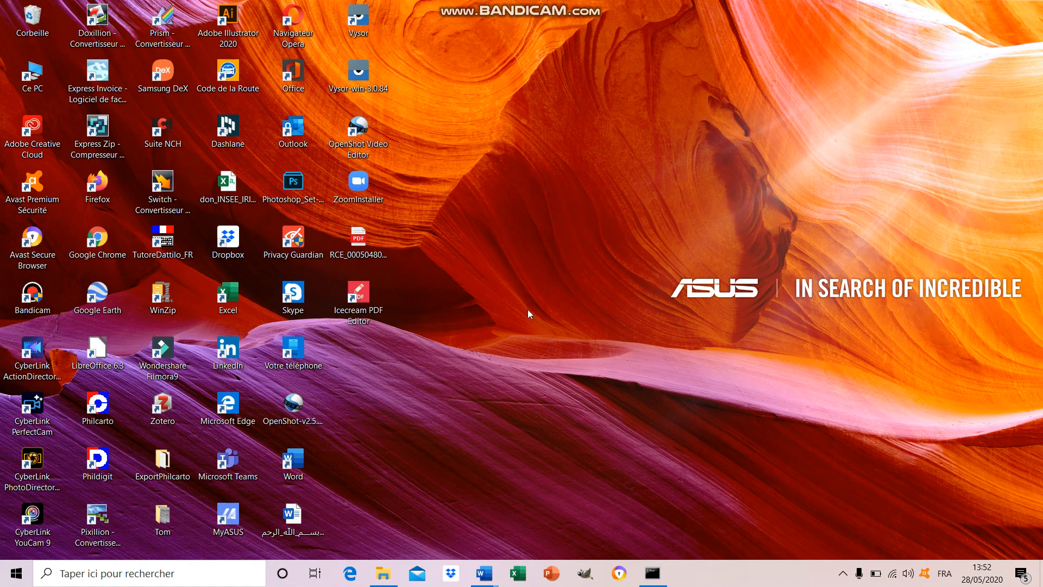
Step: Switch to the blank Word document Document2
{"action": "mouse_move", "coordinate": [480, 575]}
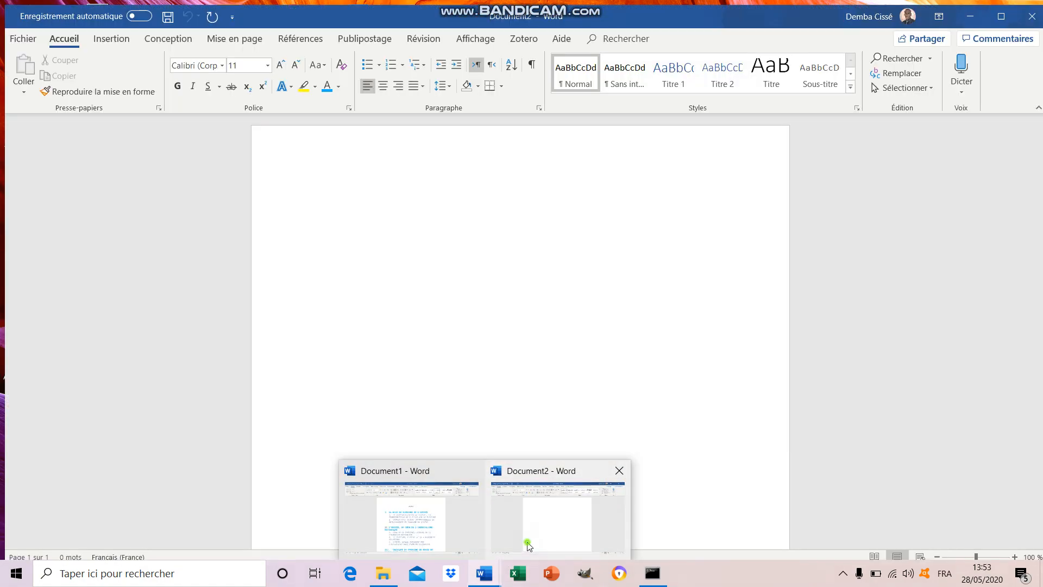
{"action": "left_click", "coordinate": [525, 540]}
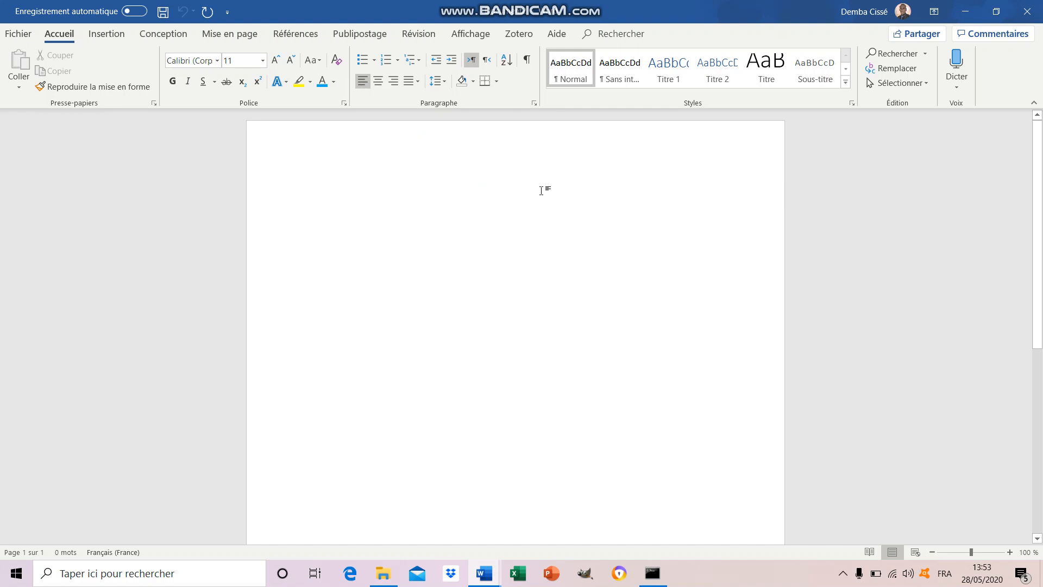
{"action": "mouse_move", "coordinate": [559, 10]}
Step: Insert a grey gradient WordArt title reading FACTURE and move it to the middle of the page's top margin
{"action": "left_click", "coordinate": [114, 35]}
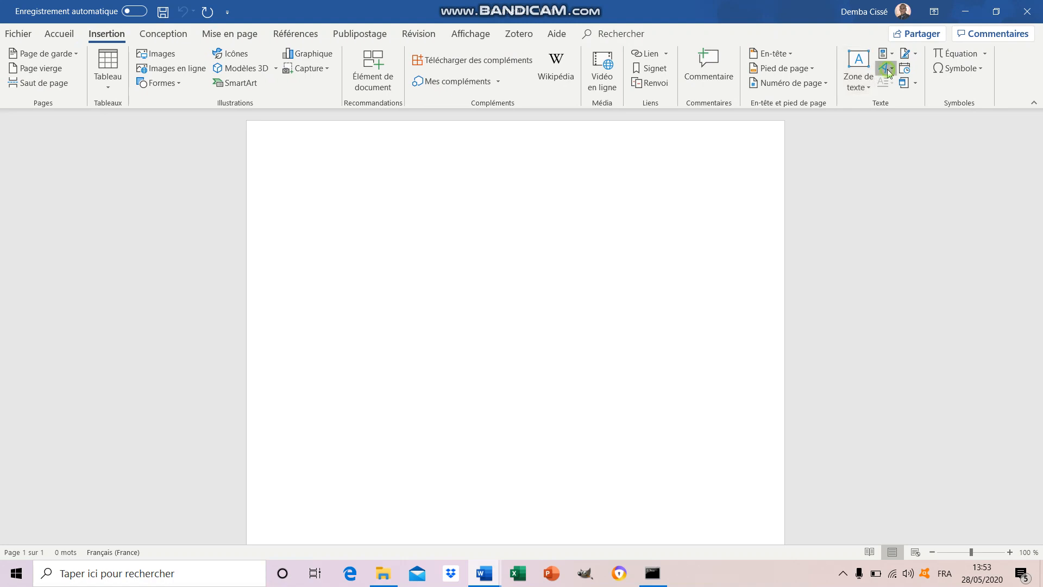
{"action": "left_click", "coordinate": [887, 70]}
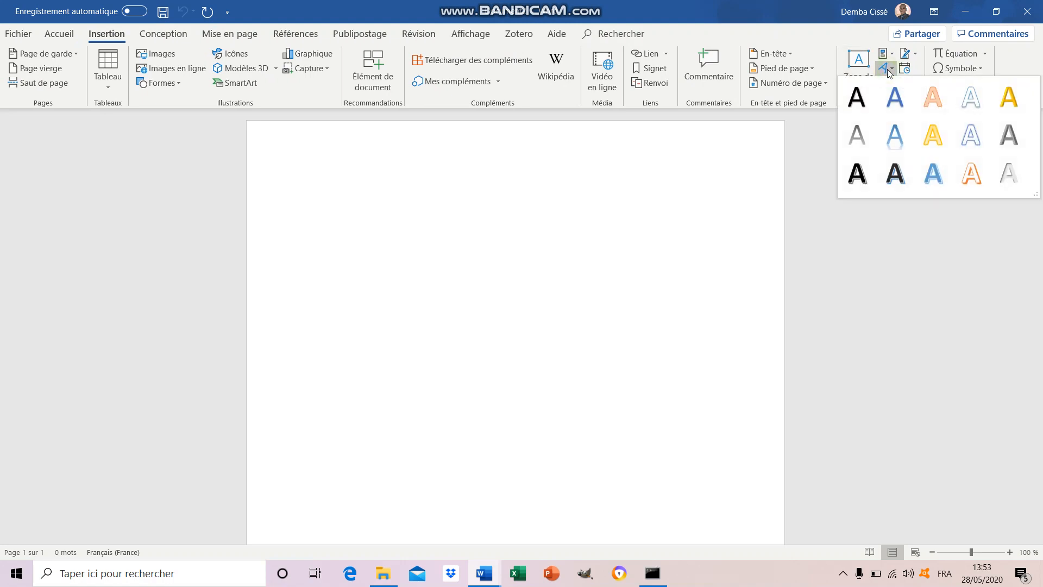
{"action": "left_click", "coordinate": [859, 136]}
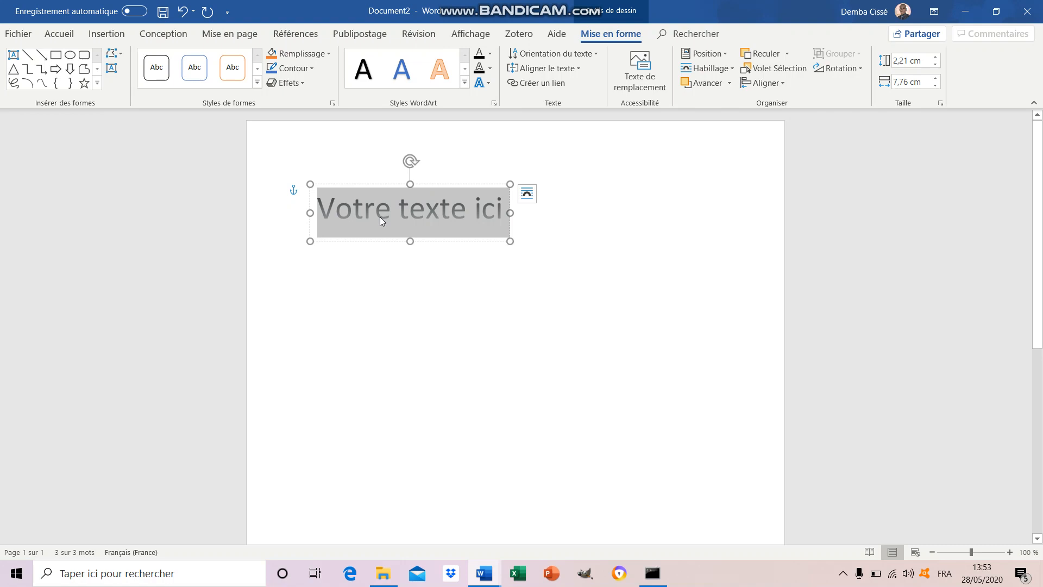
{"action": "type", "text": "FAC"}
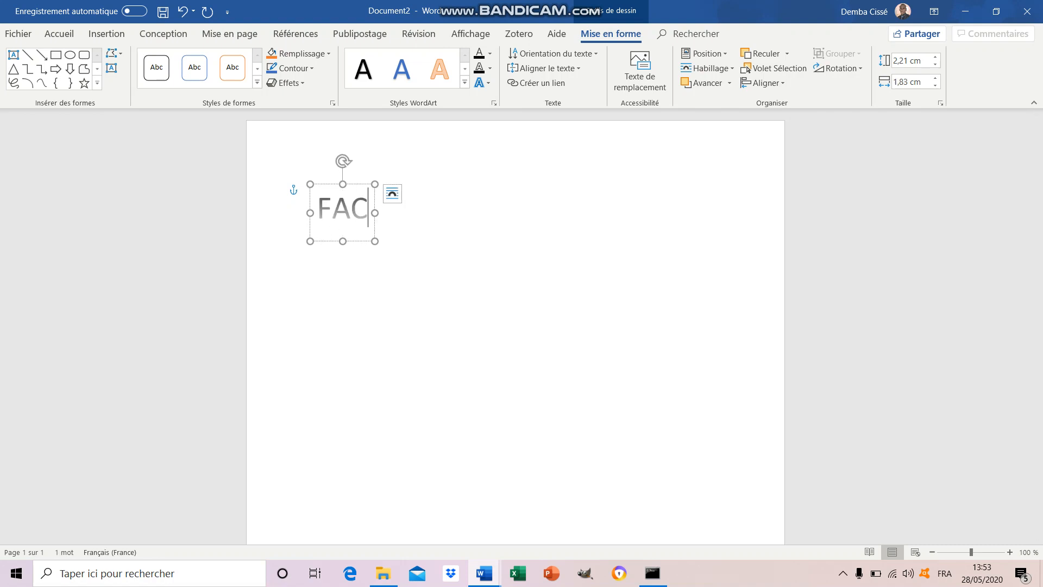
{"action": "type", "text": "TURE"}
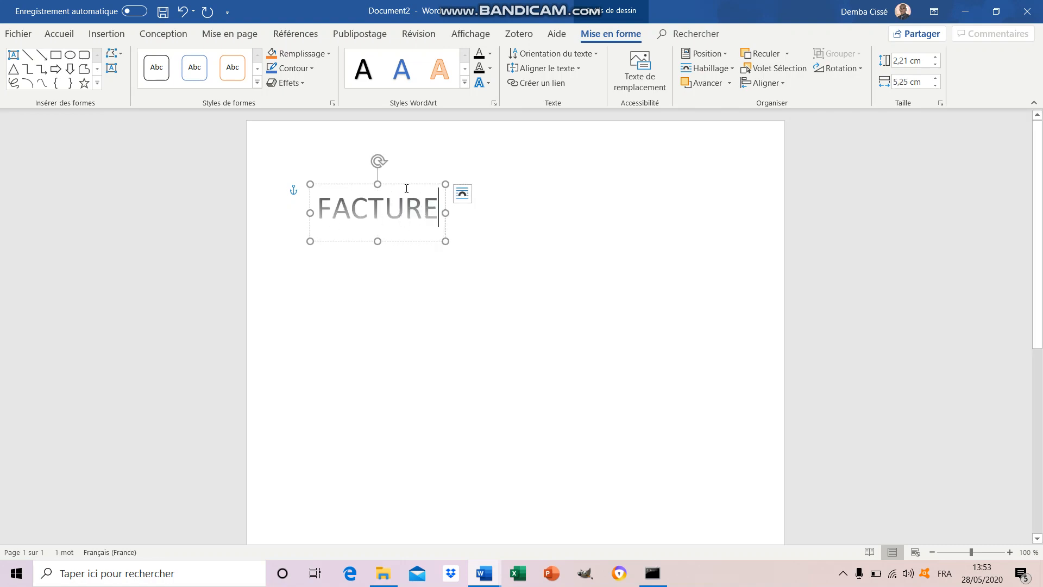
{"action": "left_click_drag", "start_coordinate": [405, 184], "coordinate": [554, 150]}
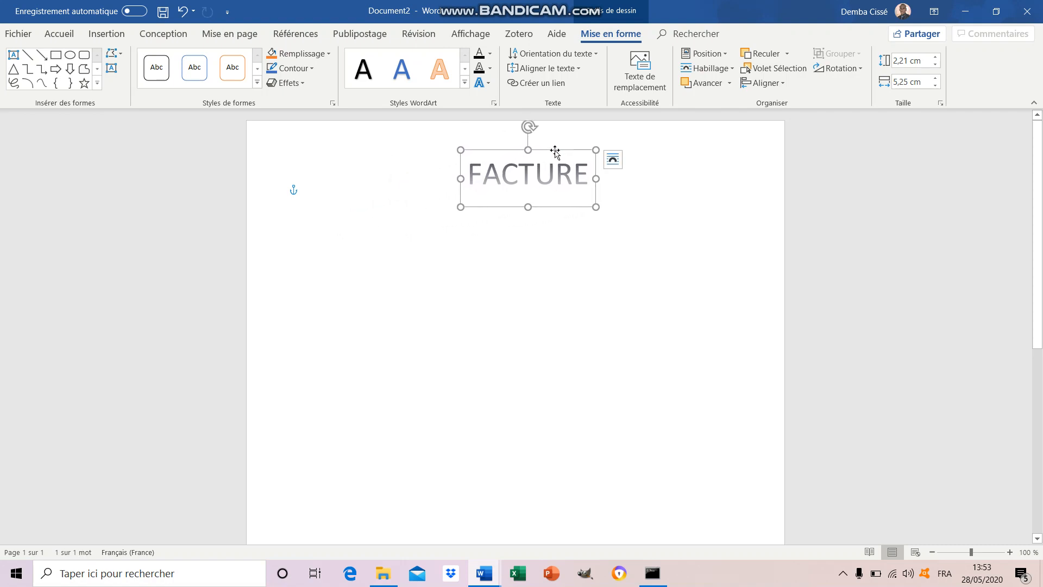
Step: Format the FACTURE title in Times New Roman at size 28
{"action": "left_click_drag", "start_coordinate": [592, 179], "coordinate": [468, 183]}
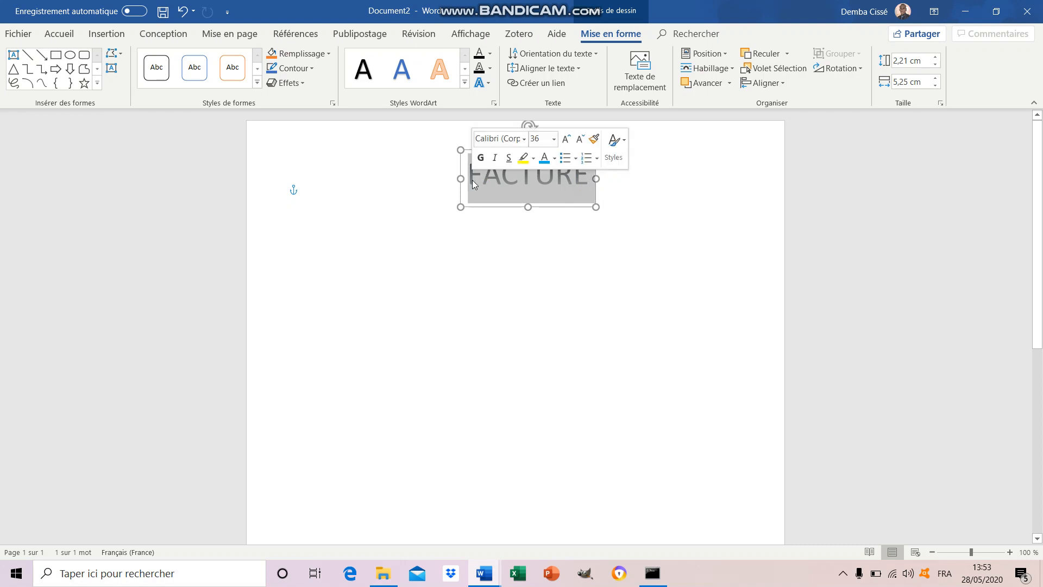
{"action": "left_click", "coordinate": [487, 139]}
{"action": "type", "text": "Times New R"}
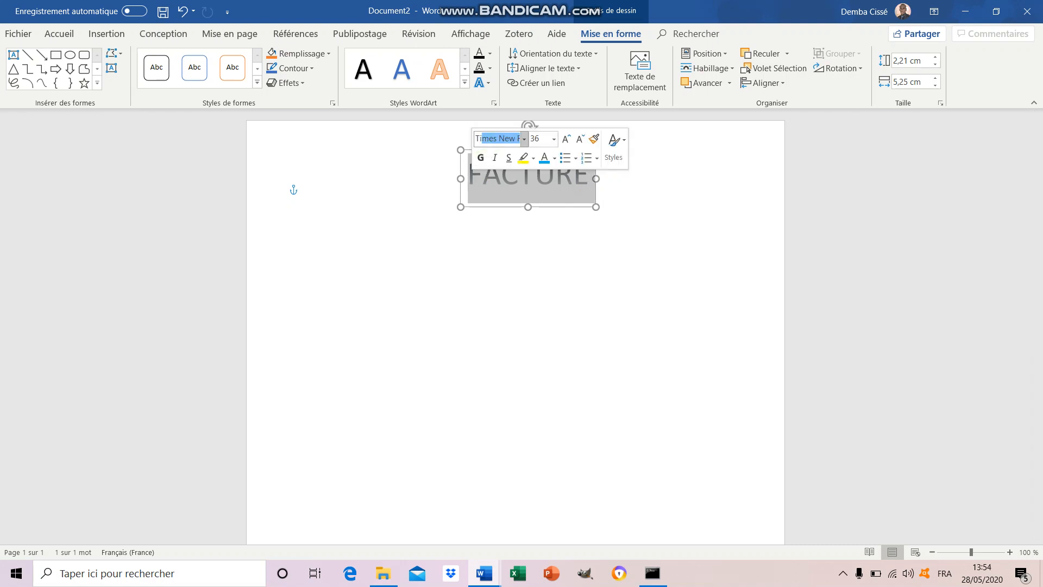
{"action": "key", "text": "Return"}
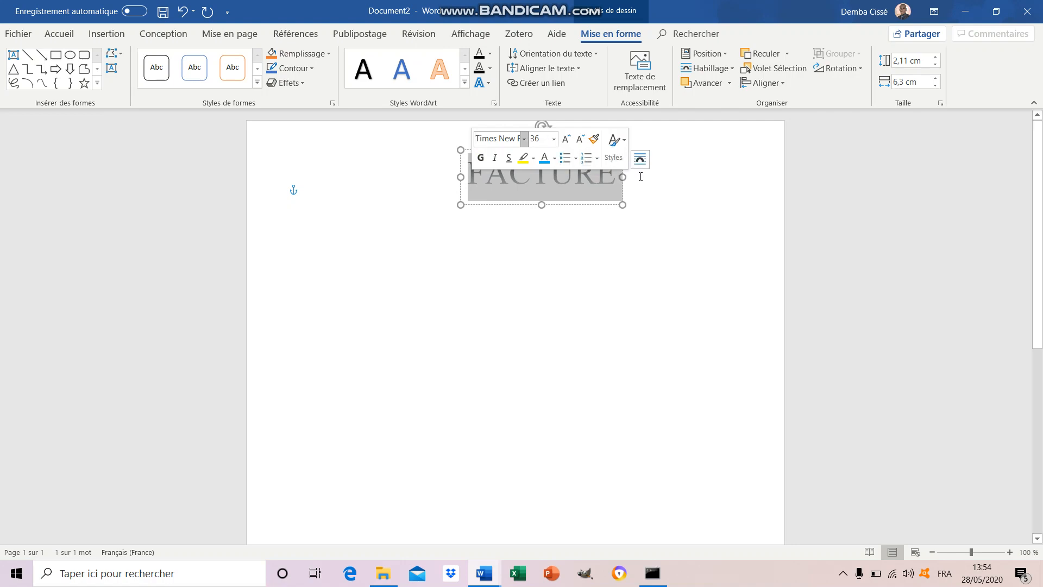
{"action": "left_click", "coordinate": [581, 139]}
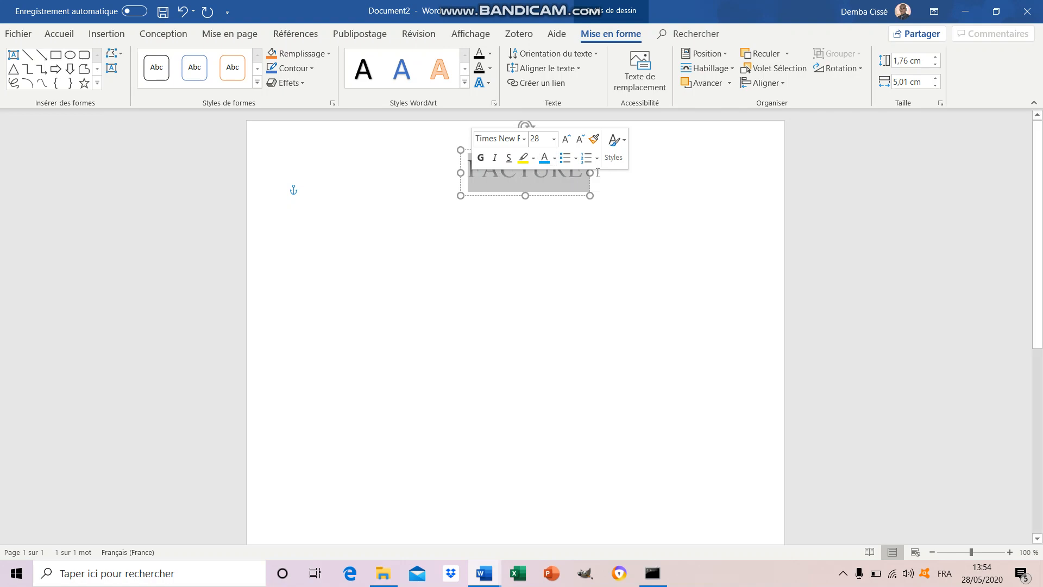
{"action": "left_click", "coordinate": [616, 174]}
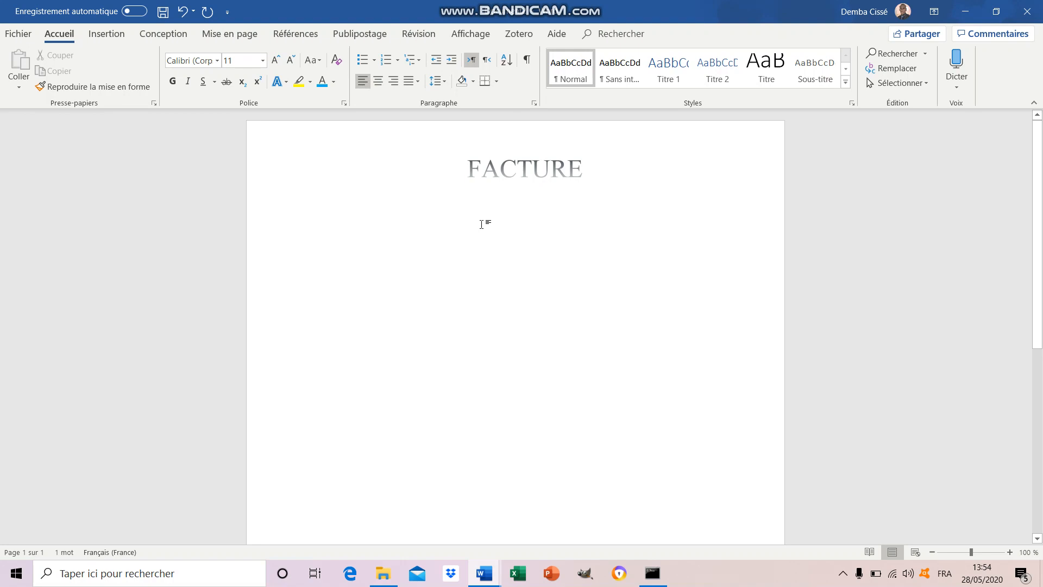
Step: Draw a rectangle about 7.4 cm wide and 2.4 cm high below the title, on the left side of the page
{"action": "left_click", "coordinate": [107, 35]}
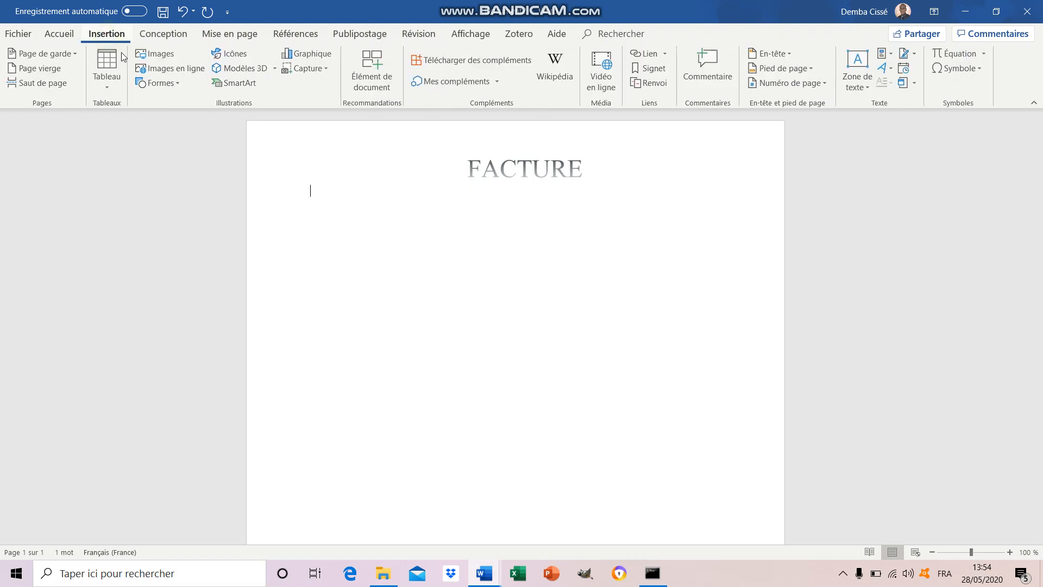
{"action": "left_click", "coordinate": [171, 85]}
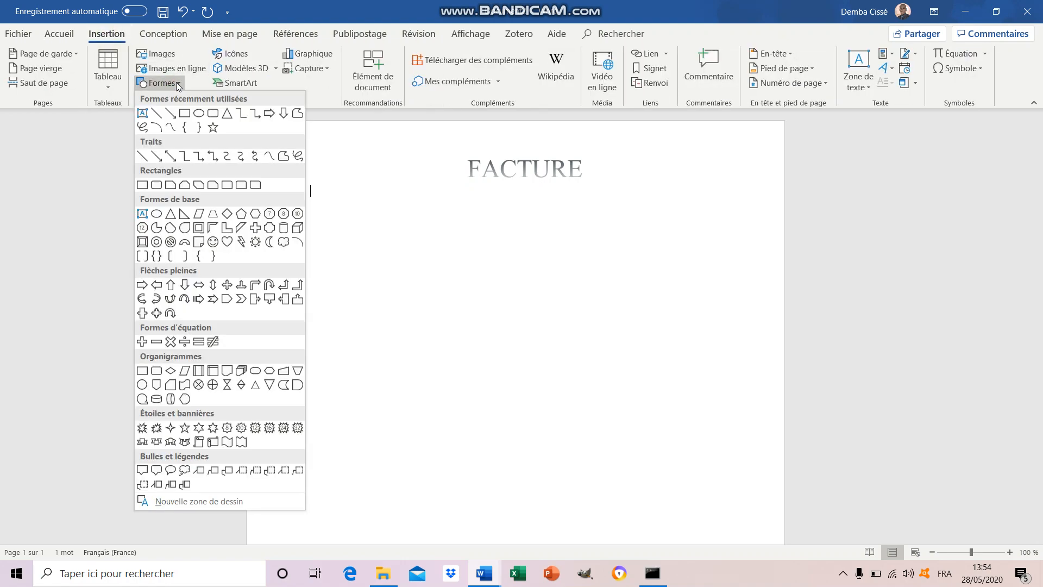
{"action": "left_click", "coordinate": [172, 84]}
{"action": "left_click", "coordinate": [172, 84]}
{"action": "left_click", "coordinate": [173, 117]}
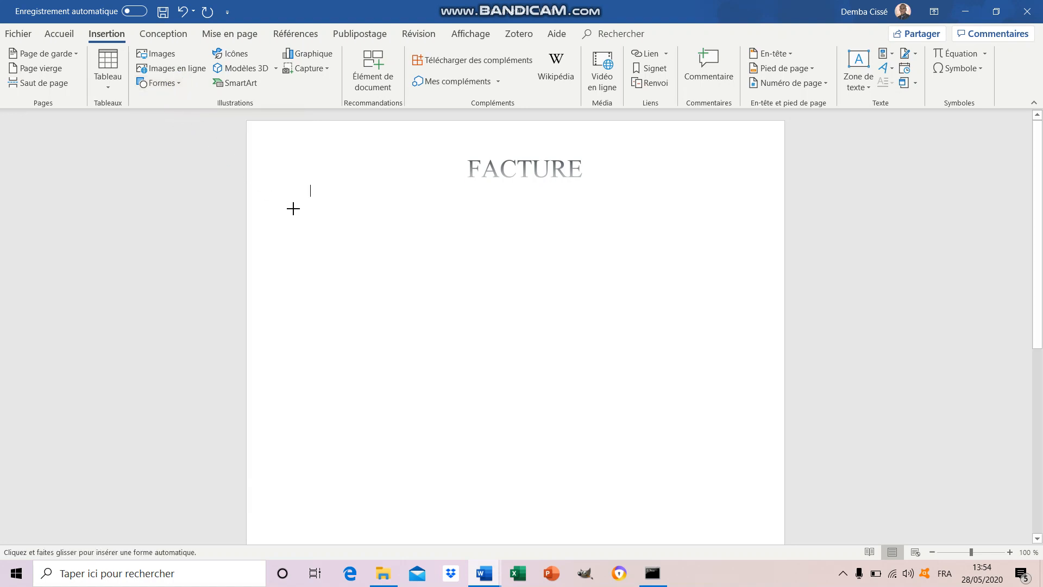
{"action": "left_click_drag", "start_coordinate": [293, 208], "coordinate": [483, 271]}
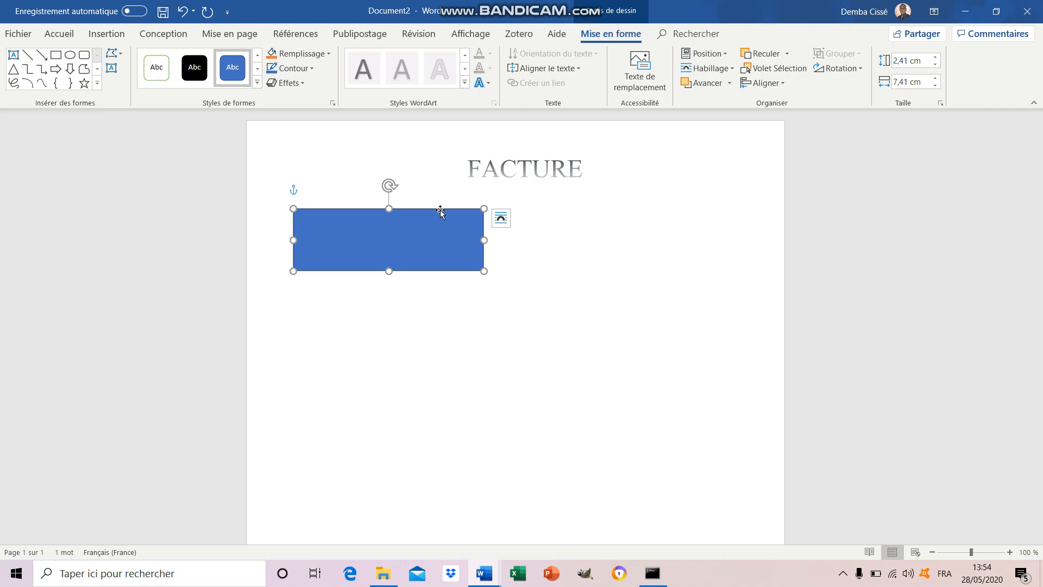
Step: Duplicate the rectangle with its source formatting and place the copy level with the original on the right side of the page
{"action": "right_click", "coordinate": [440, 211]}
{"action": "left_click", "coordinate": [481, 237]}
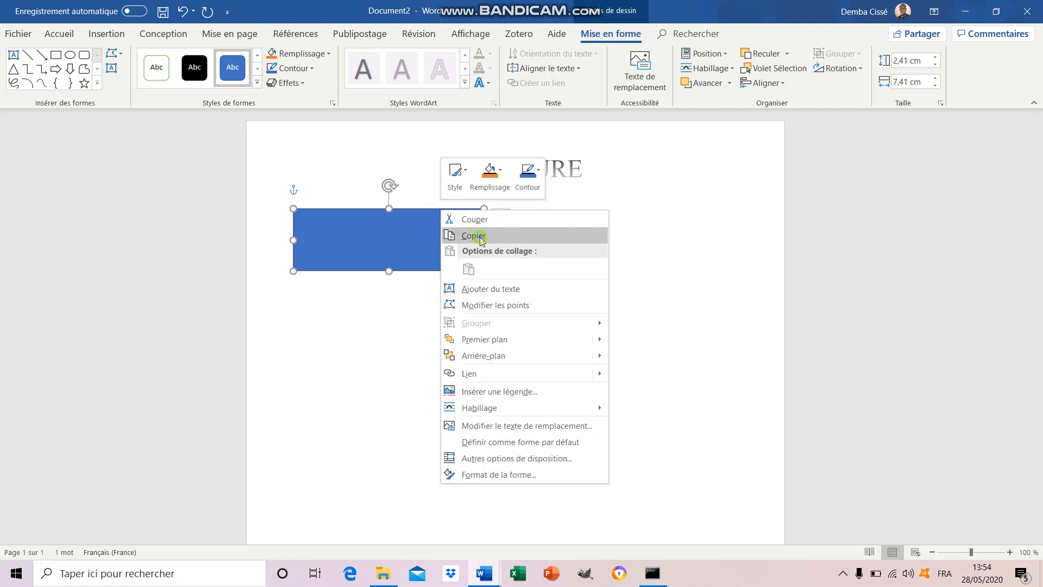
{"action": "right_click", "coordinate": [582, 223]}
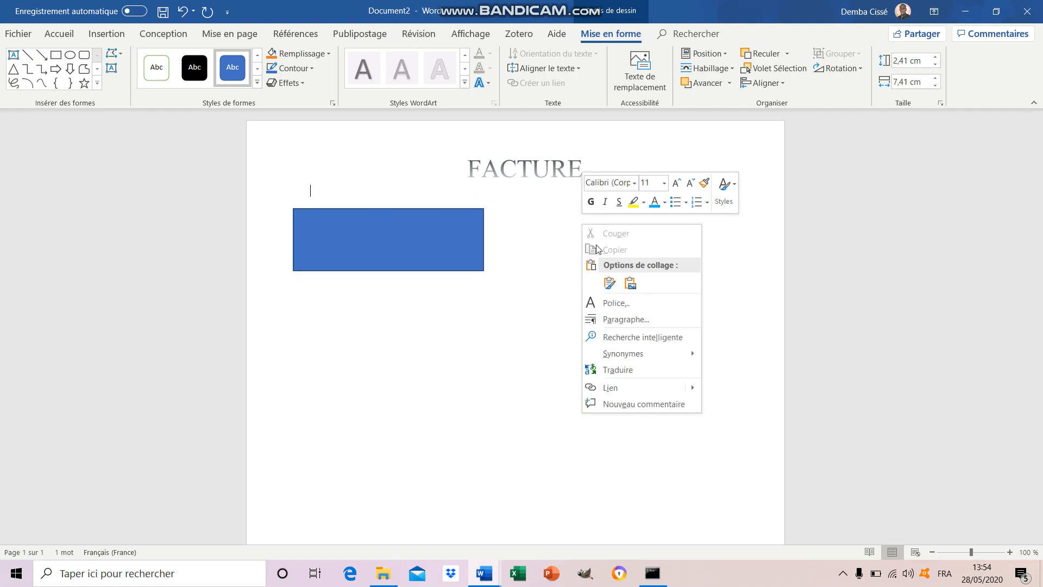
{"action": "left_click", "coordinate": [609, 284]}
{"action": "left_click", "coordinate": [606, 284]}
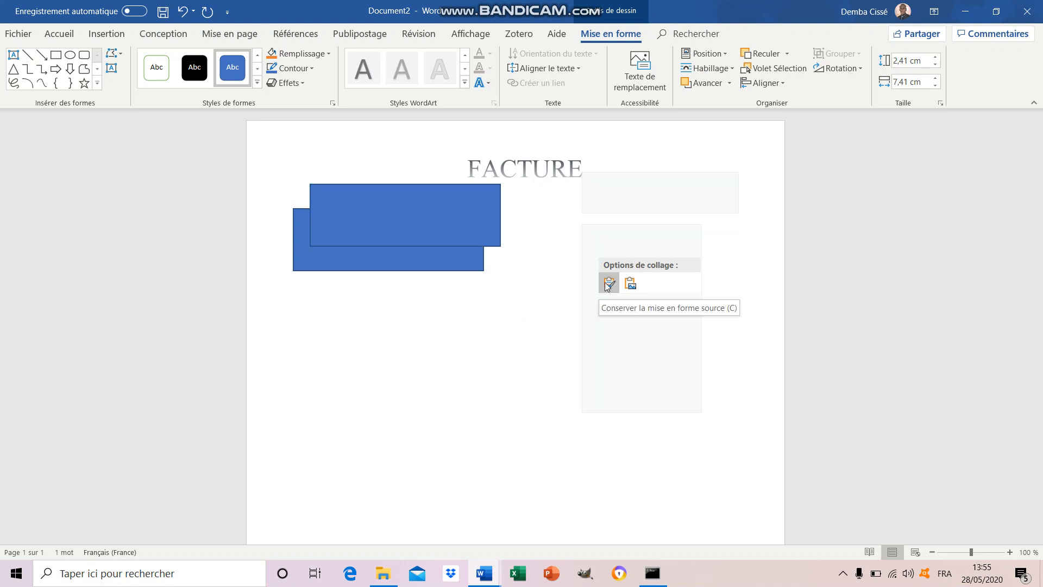
{"action": "left_click", "coordinate": [607, 285]}
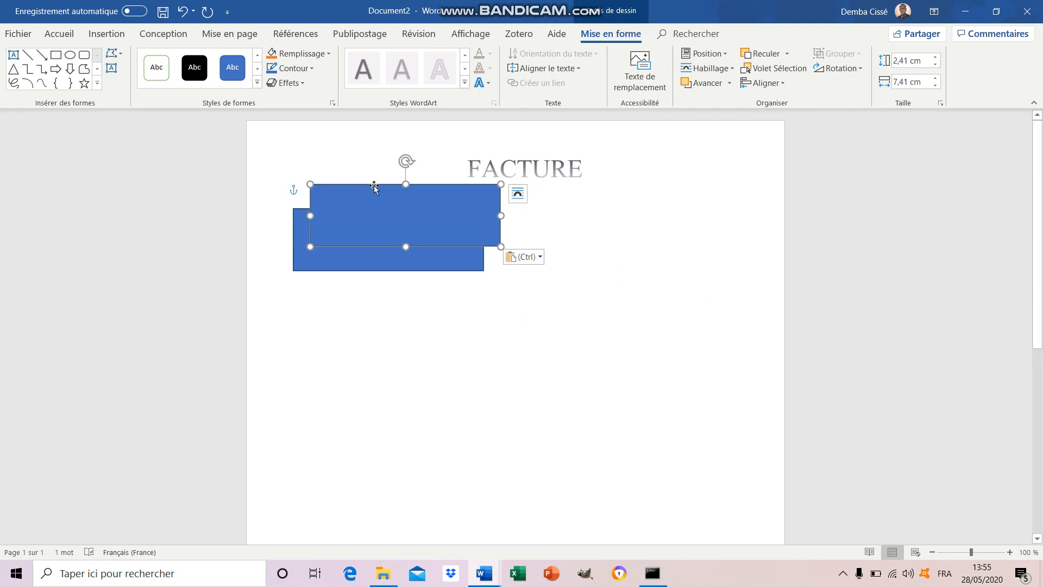
{"action": "left_click_drag", "start_coordinate": [376, 186], "coordinate": [624, 208]}
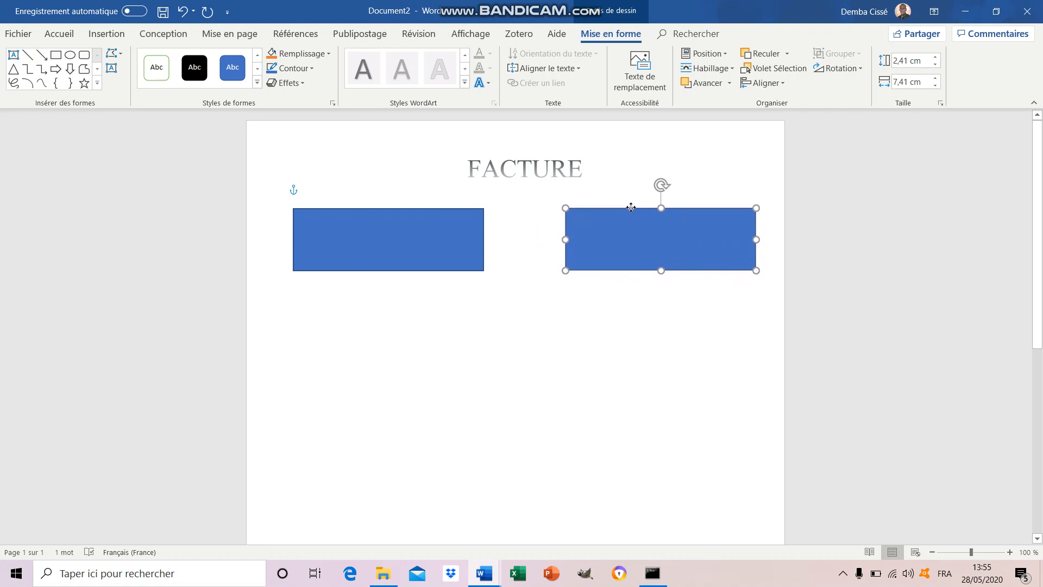
Step: Remove the fill from the left rectangle, leaving only its outline
{"action": "left_click", "coordinate": [391, 245]}
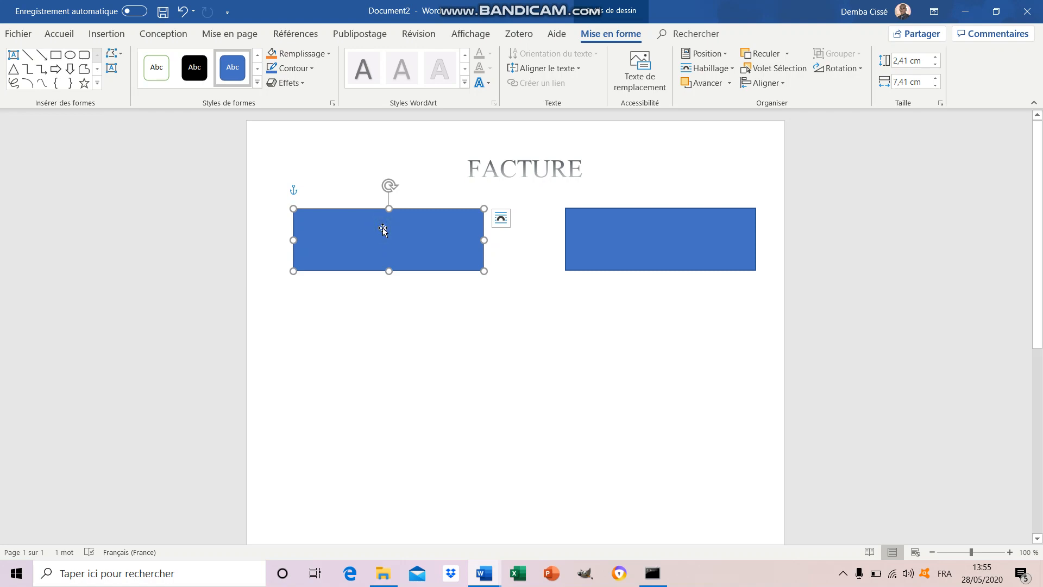
{"action": "left_click", "coordinate": [329, 54]}
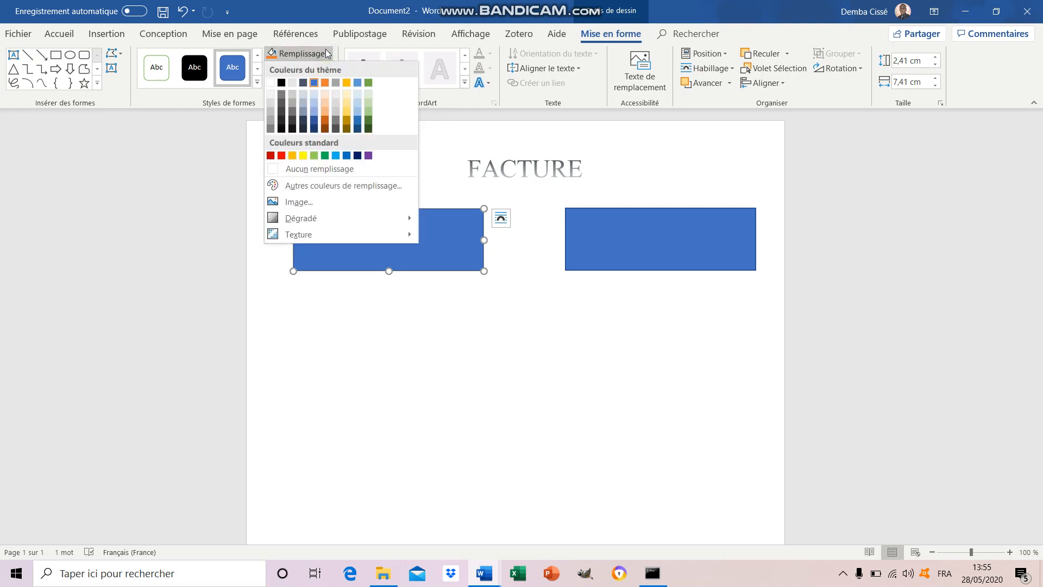
{"action": "left_click", "coordinate": [292, 170]}
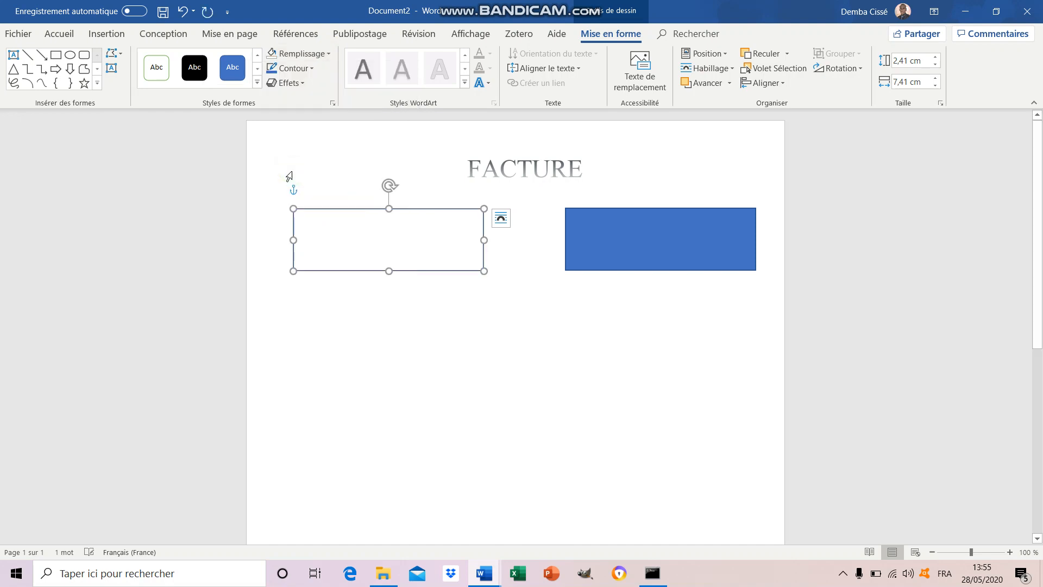
{"action": "left_click", "coordinate": [365, 240]}
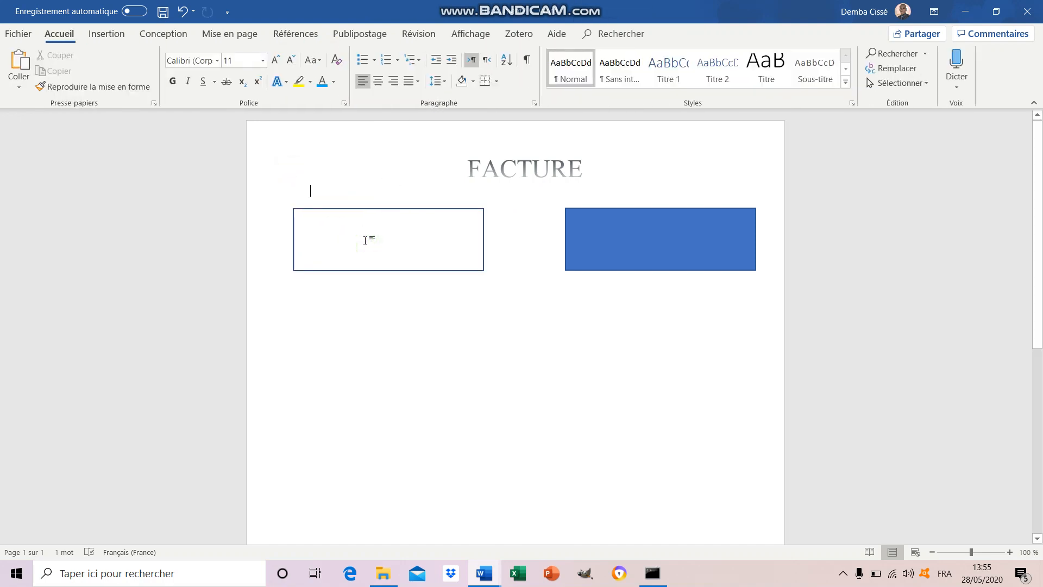
{"action": "left_click", "coordinate": [365, 241]}
{"action": "left_click", "coordinate": [365, 241]}
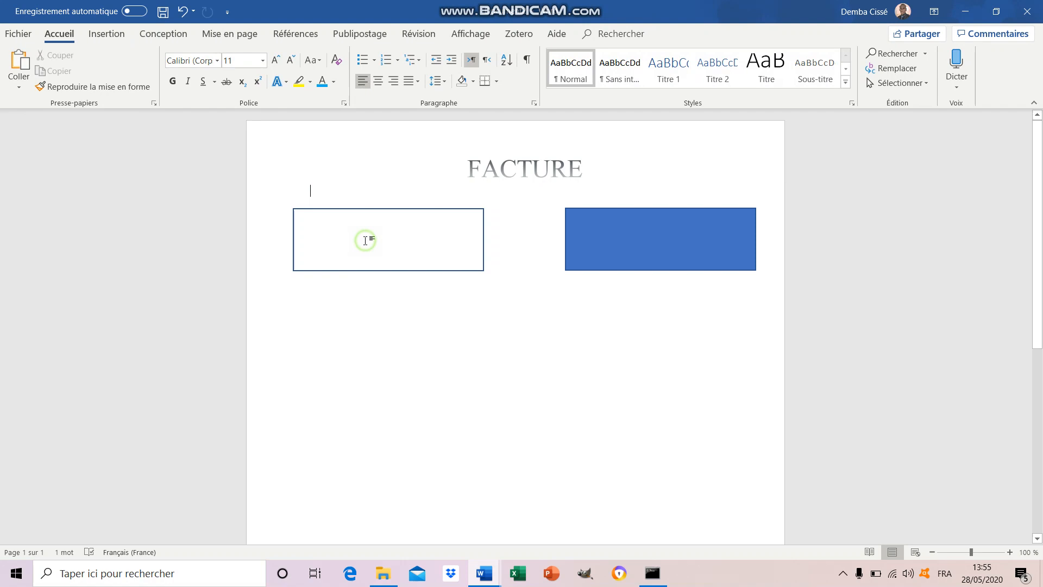
Step: Enter "BOUTIQUE INFORMATIQUE" and "ALHASUBE B. & C." in black on two lines inside the left rectangle
{"action": "left_click", "coordinate": [362, 209]}
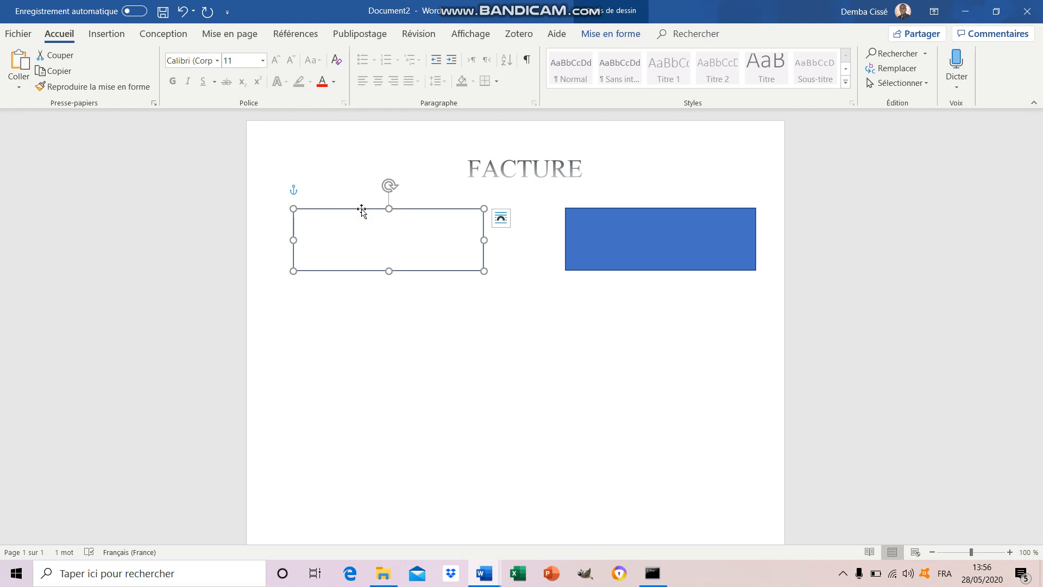
{"action": "left_click", "coordinate": [391, 233]}
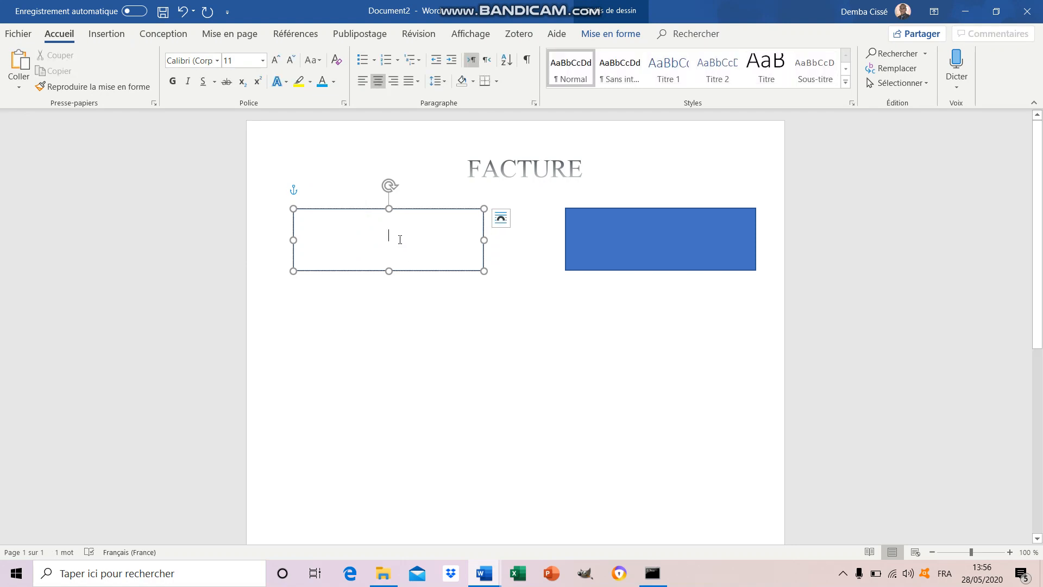
{"action": "left_click", "coordinate": [334, 83]}
{"action": "left_click", "coordinate": [332, 126]}
{"action": "type", "text": "B"}
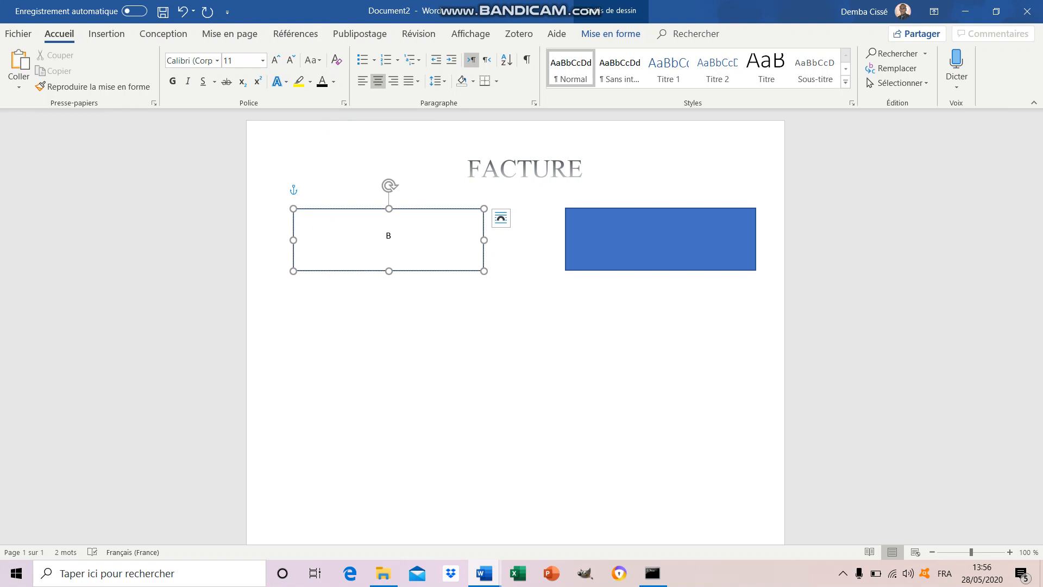
{"action": "type", "text": "OUTIQUE INFORMATIQUE"}
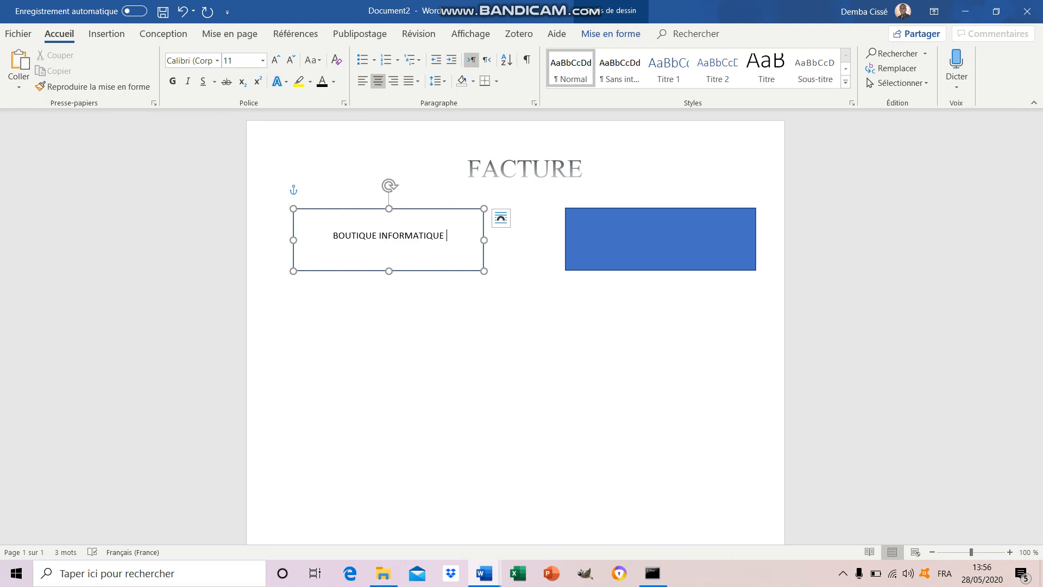
{"action": "key", "text": "Return"}
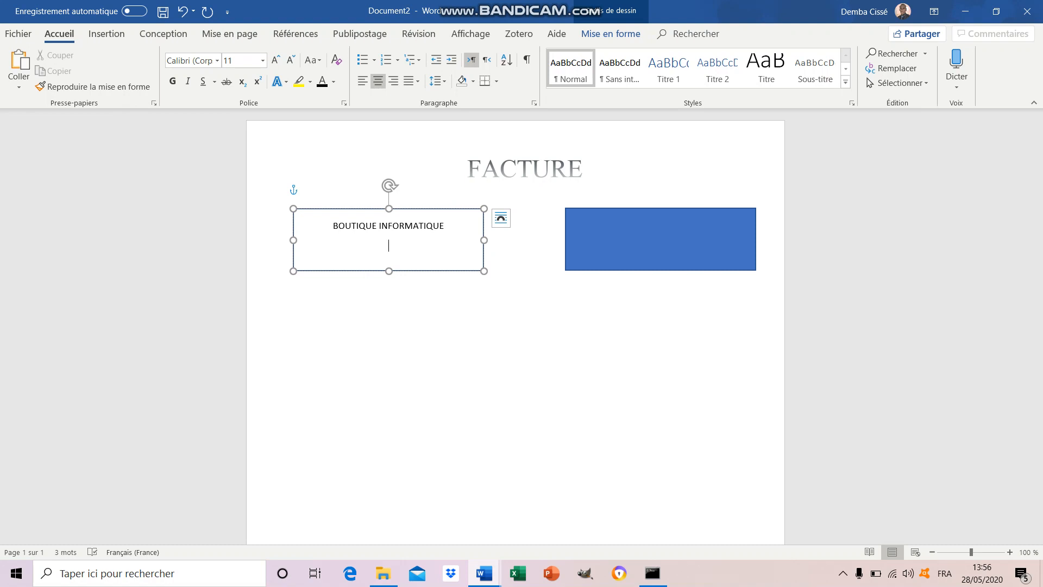
{"action": "type", "text": "ALHASUBE B. & C."}
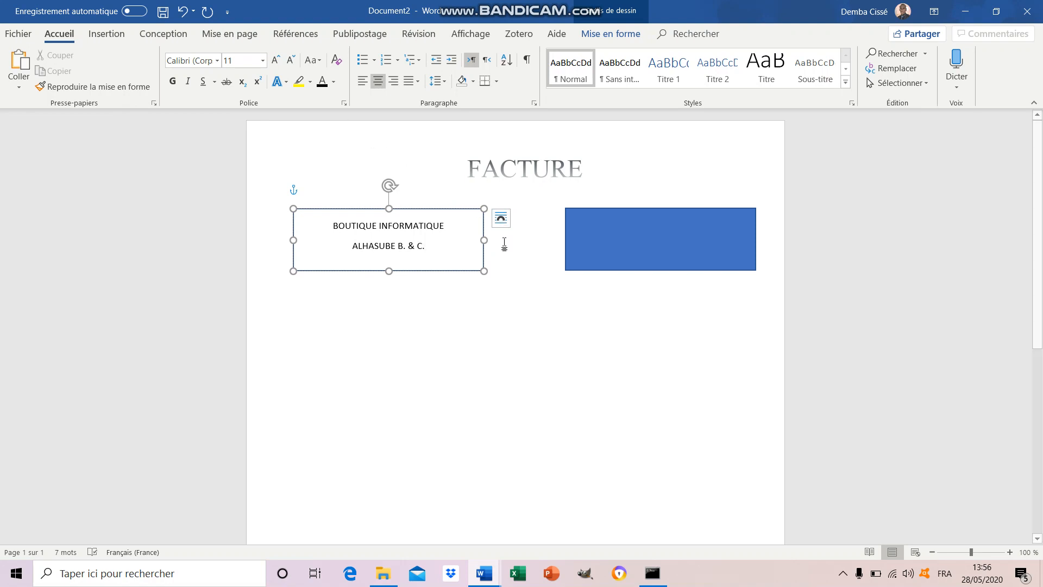
Step: Left-align both text lines in the left rectangle
{"action": "left_click", "coordinate": [431, 248]}
{"action": "left_click_drag", "start_coordinate": [431, 248], "coordinate": [345, 229]}
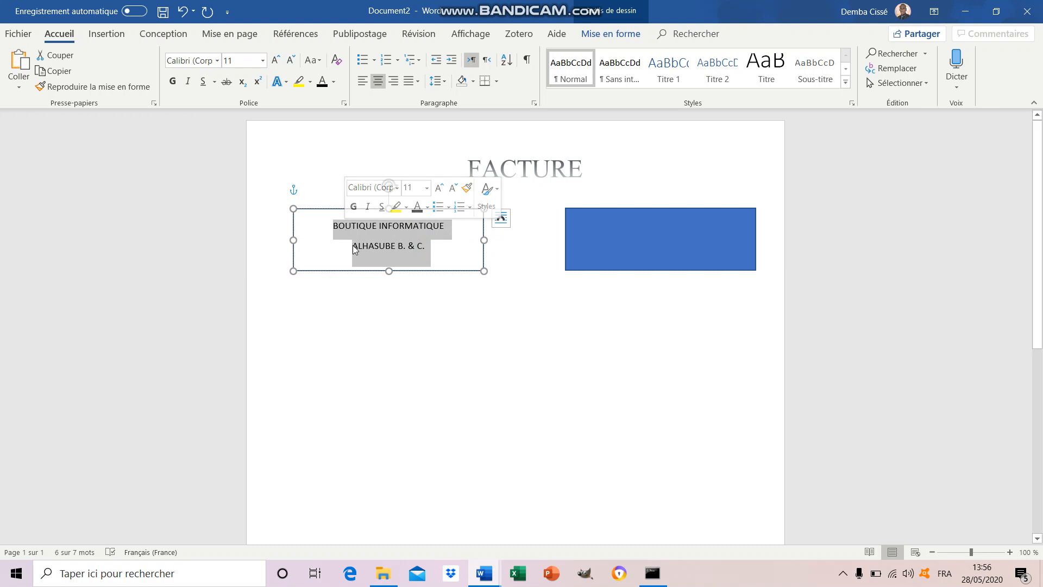
{"action": "left_click", "coordinate": [364, 85]}
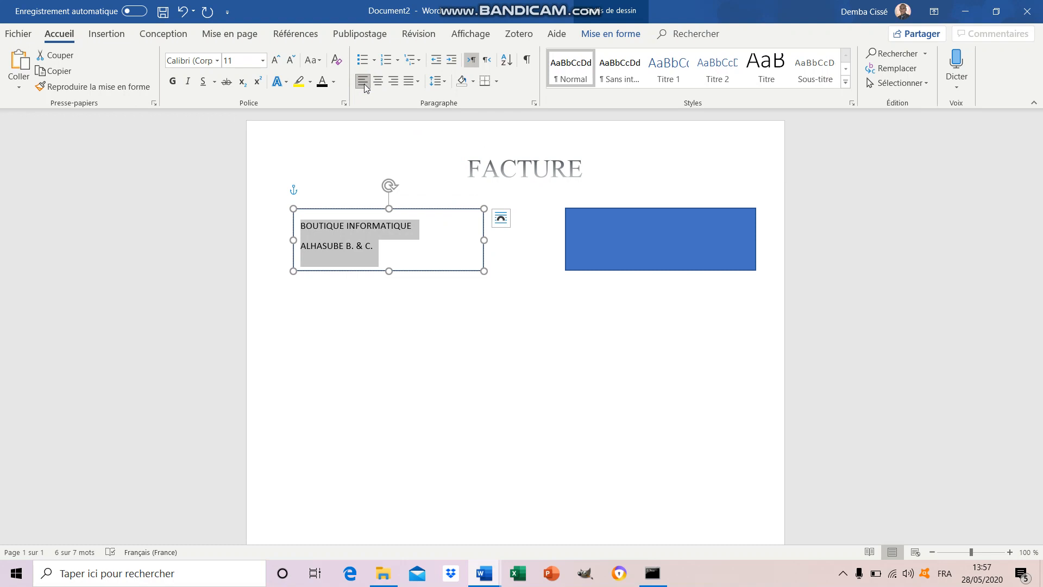
Step: Tighten the line spacing of the two text lines in the left rectangle and remove the rectangle's outline
{"action": "left_click", "coordinate": [444, 85]}
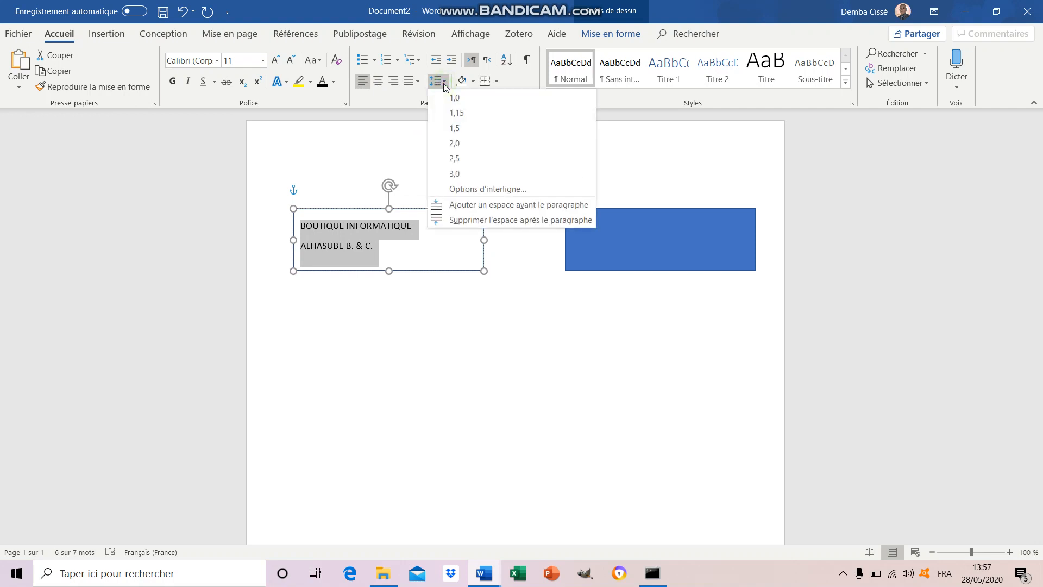
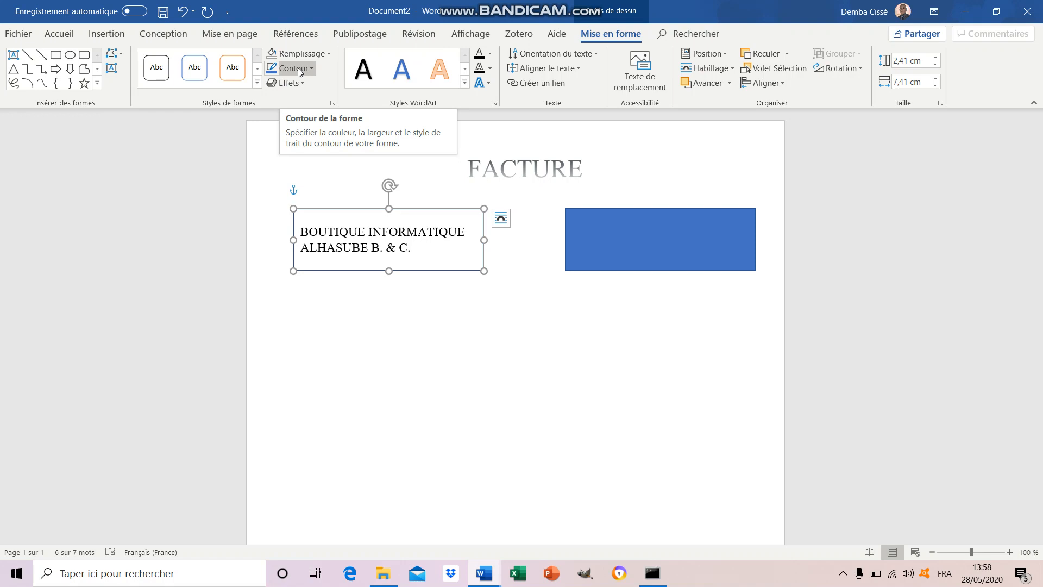
{"action": "left_click", "coordinate": [298, 67]}
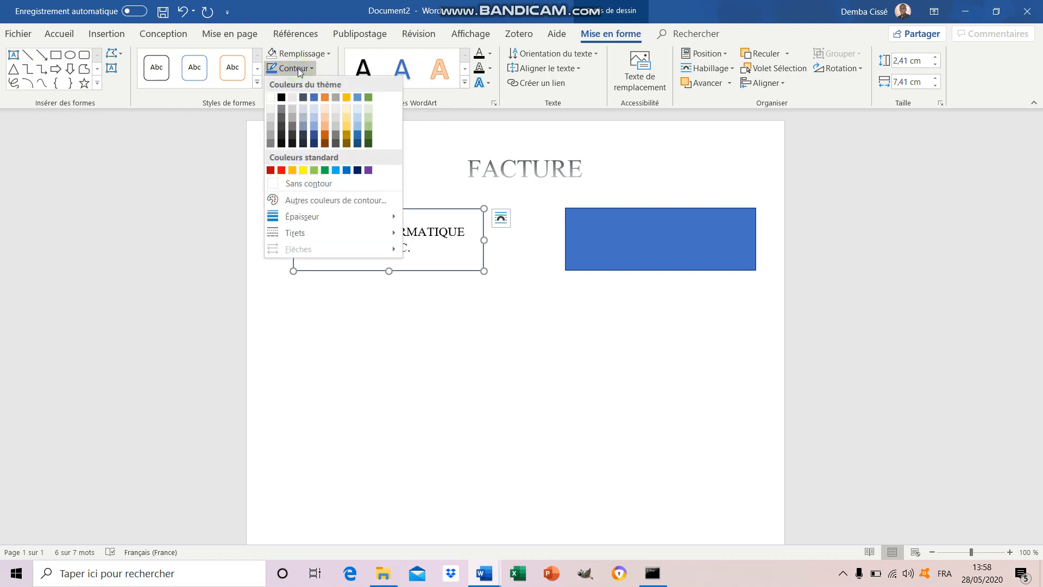
{"action": "left_click", "coordinate": [271, 185]}
Step: Select the blue rectangle on the right side of the page
{"action": "left_click", "coordinate": [659, 256]}
{"action": "left_click", "coordinate": [659, 256]}
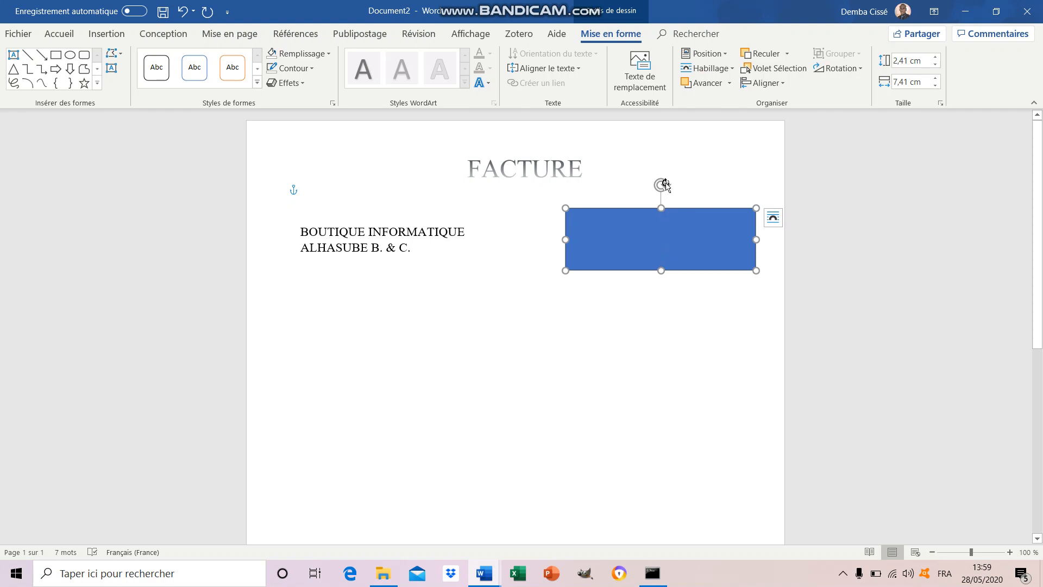
{"action": "mouse_move", "coordinate": [537, 5]}
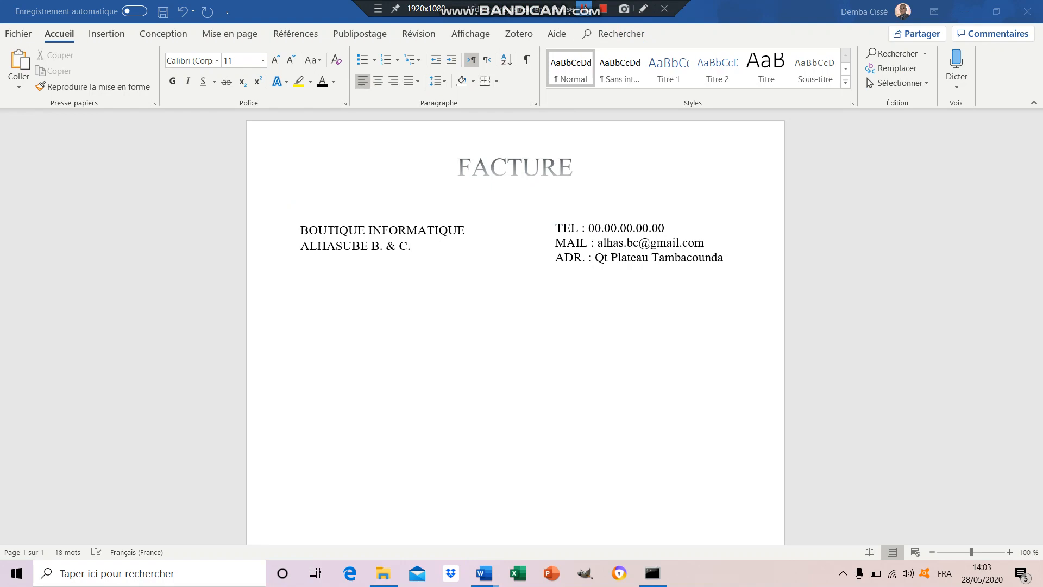
Step: Insert a table with four columns and five rows below the business details
{"action": "left_click", "coordinate": [108, 37]}
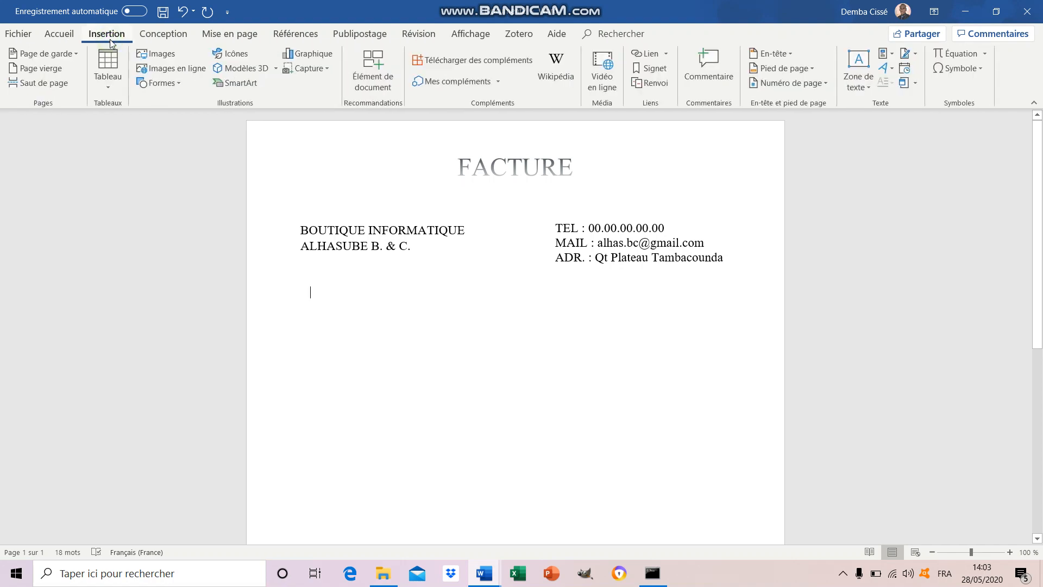
{"action": "left_click", "coordinate": [107, 84]}
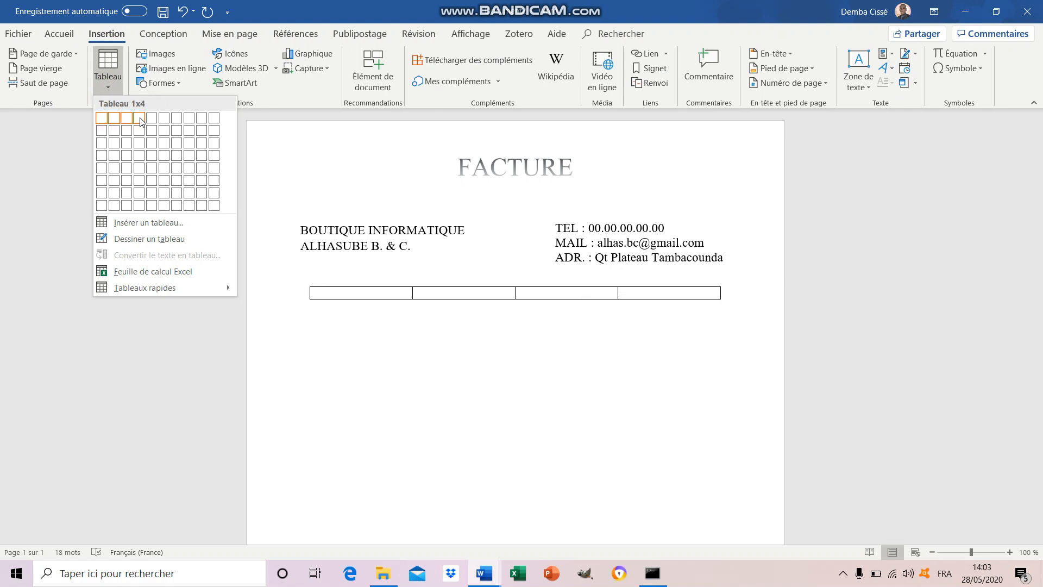
{"action": "left_click", "coordinate": [137, 169]}
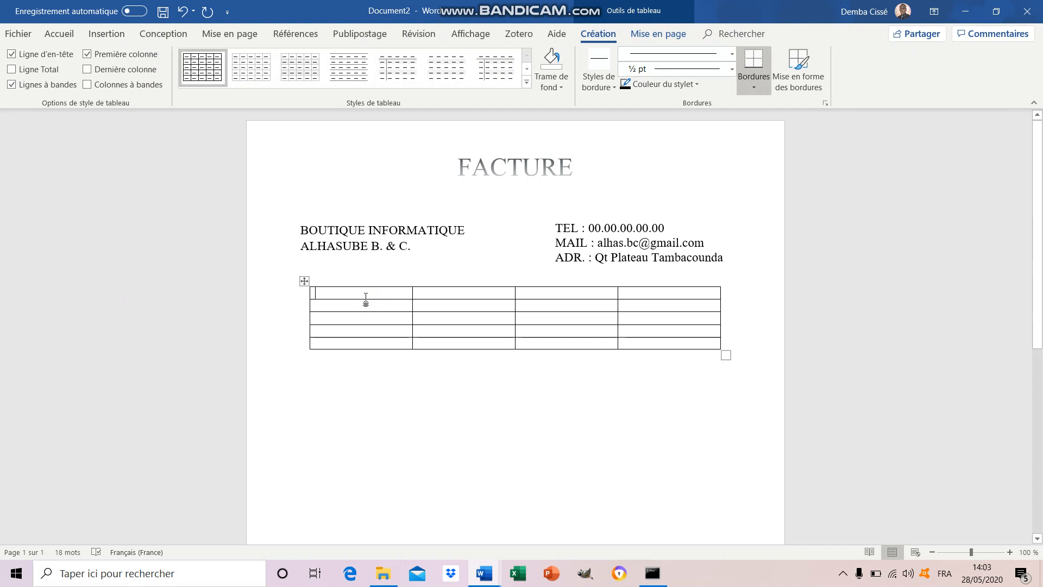
Step: Enter the headings "QTE" and "DESIGNATION" in the first two cells of the table's top row
{"action": "type", "text": "QT"}
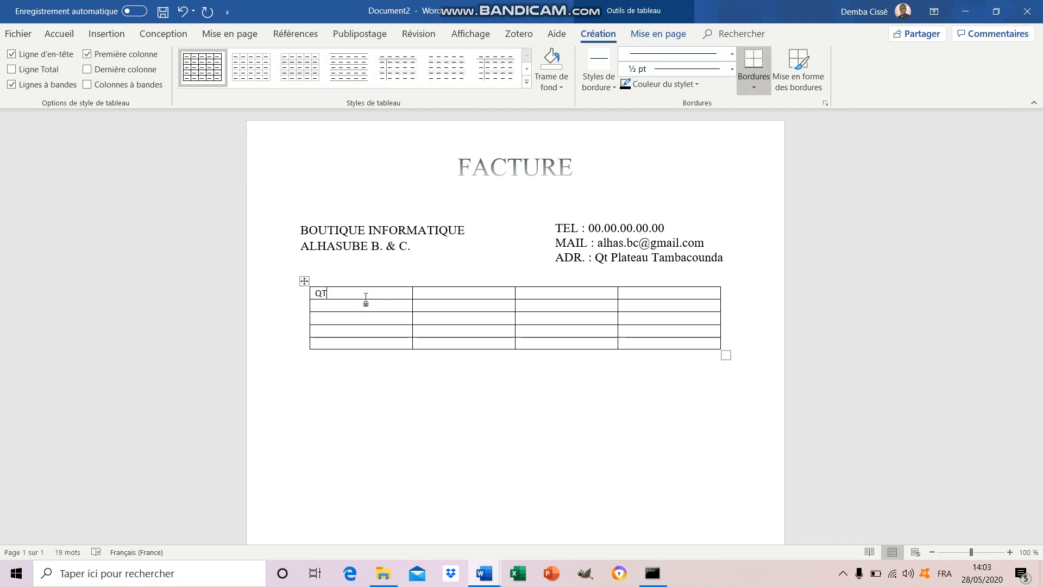
{"action": "type", "text": "E"}
{"action": "left_click", "coordinate": [447, 300]}
{"action": "left_click", "coordinate": [450, 294]}
{"action": "type", "text": "d"}
{"action": "key", "text": "BackSpace"}
{"action": "type", "text": "D"}
{"action": "type", "text": "ESIGN"}
{"action": "type", "text": "ATION "}
Step: Enter the headings "PRIX UNITAIRE" and "PRIX TOTAL" in the last two cells of the table's top row
{"action": "type", "text": "PRIX"}
{"action": "type", "text": " UN"}
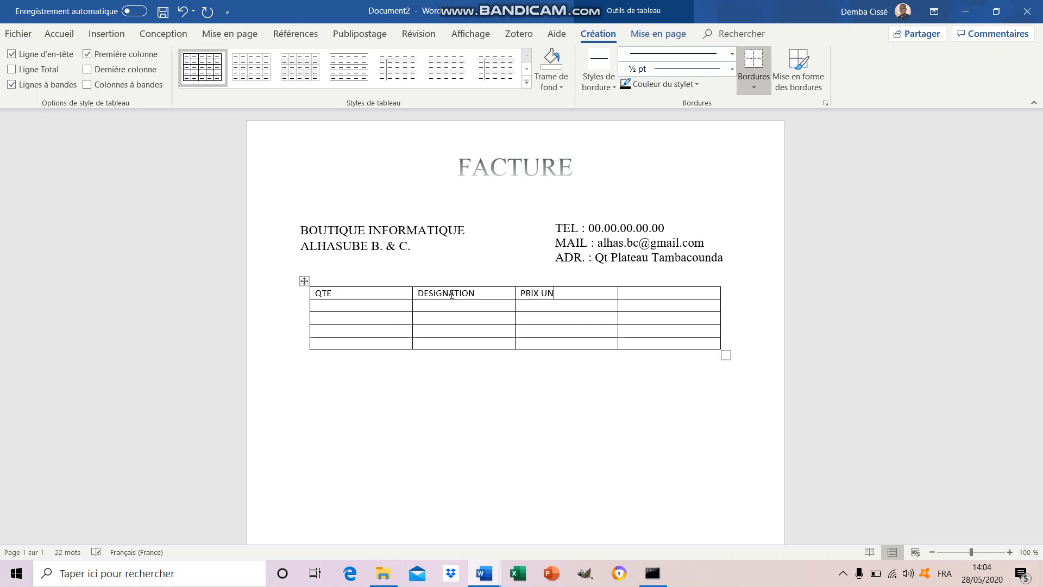
{"action": "type", "text": "ITAIRE "}
{"action": "type", "text": "PRIX"}
{"action": "type", "text": " TOTAL"}
{"action": "left_click", "coordinate": [637, 290]}
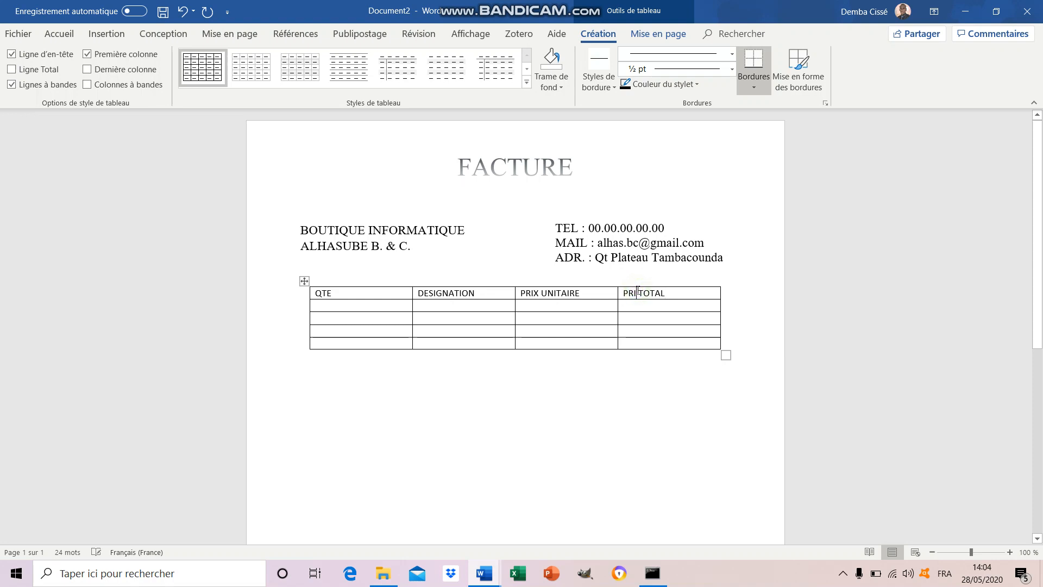
{"action": "type", "text": "X"}
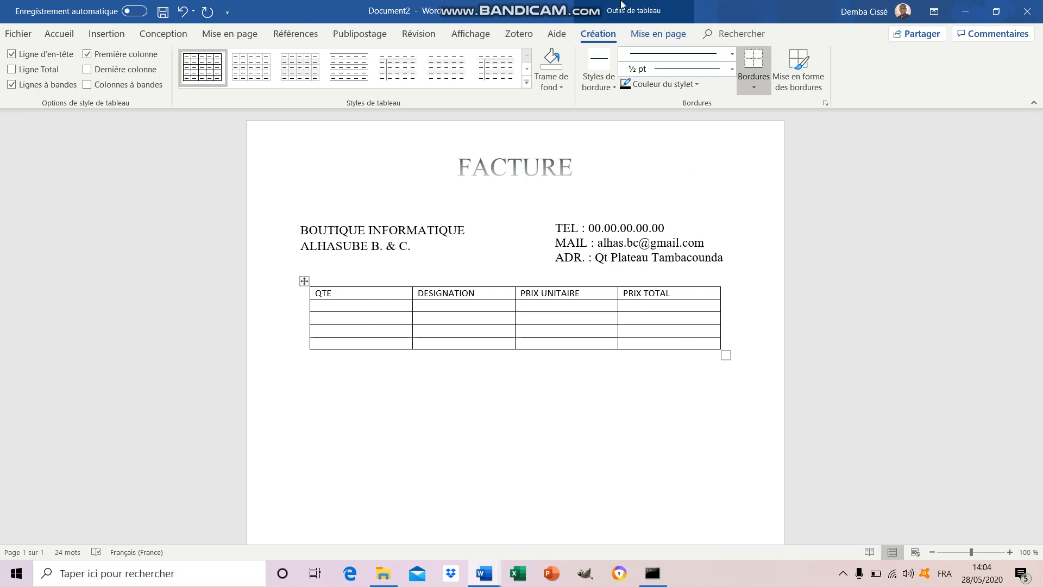
Step: Centre the headings in the table's top row and increase their font size to 14
{"action": "mouse_move", "coordinate": [621, 4]}
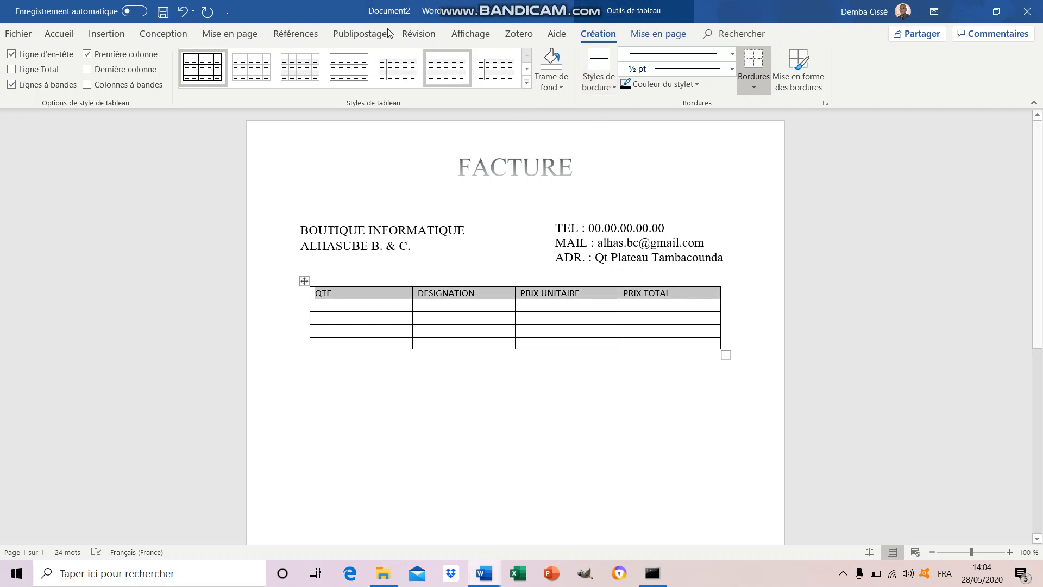
{"action": "left_click", "coordinate": [66, 36]}
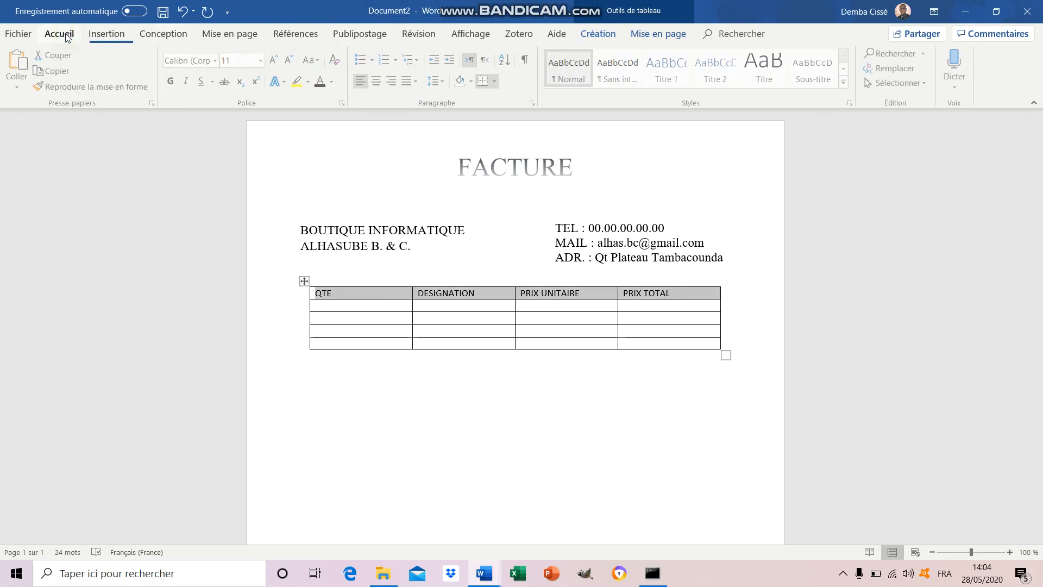
{"action": "left_click", "coordinate": [383, 86]}
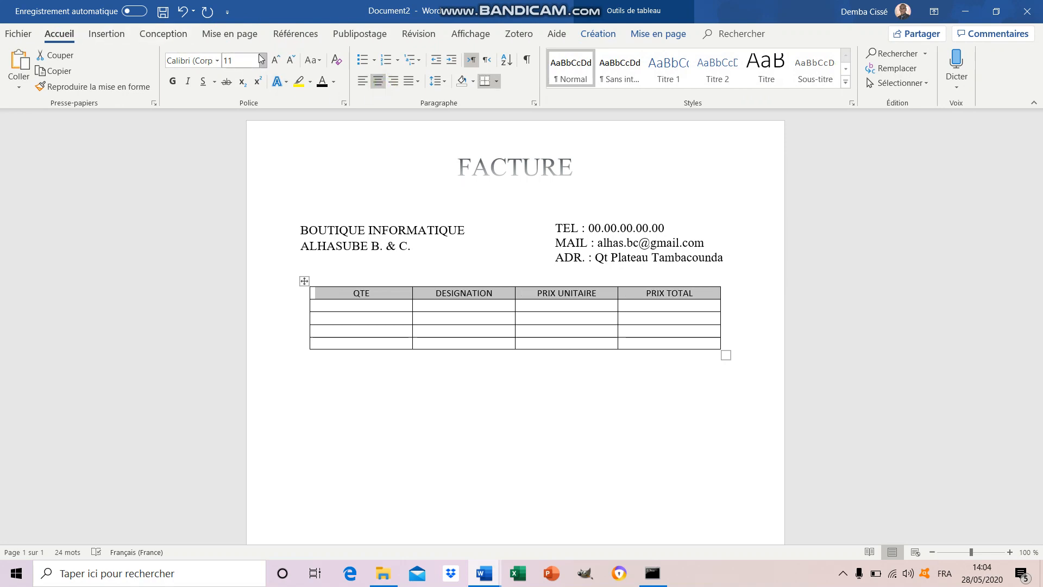
{"action": "left_click", "coordinate": [280, 60]}
{"action": "left_click", "coordinate": [280, 59]}
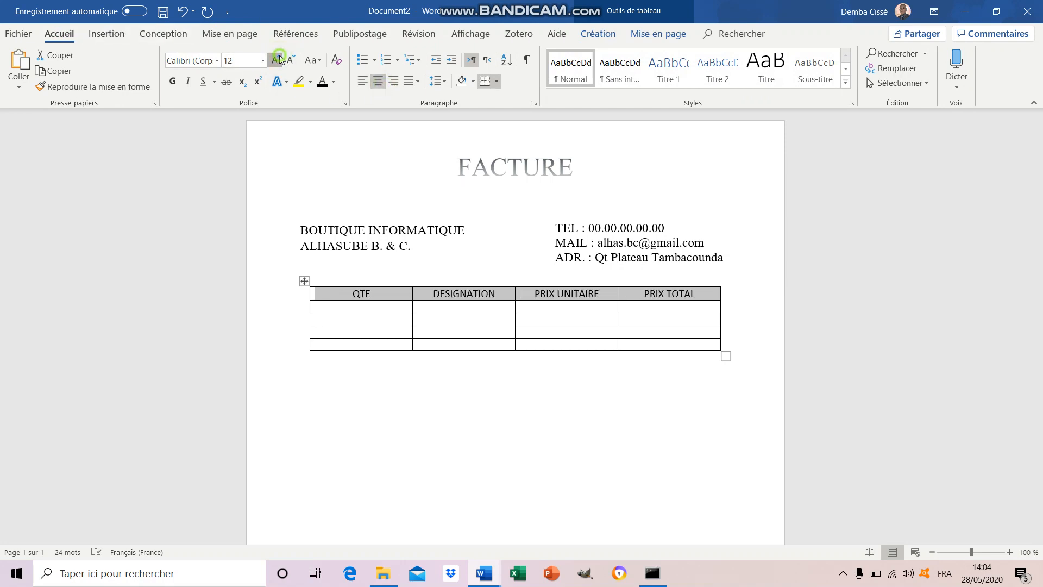
Step: Change the font of the table's heading row to Times New Roman
{"action": "left_click", "coordinate": [179, 60]}
{"action": "type", "text": "T"}
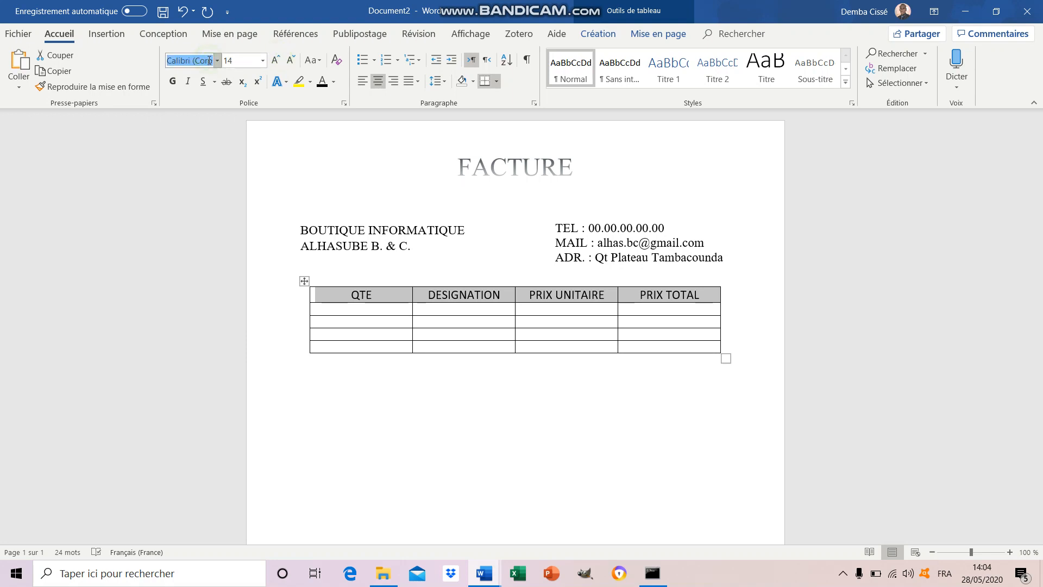
{"action": "type", "text": "imes New R"}
{"action": "key", "text": "Return"}
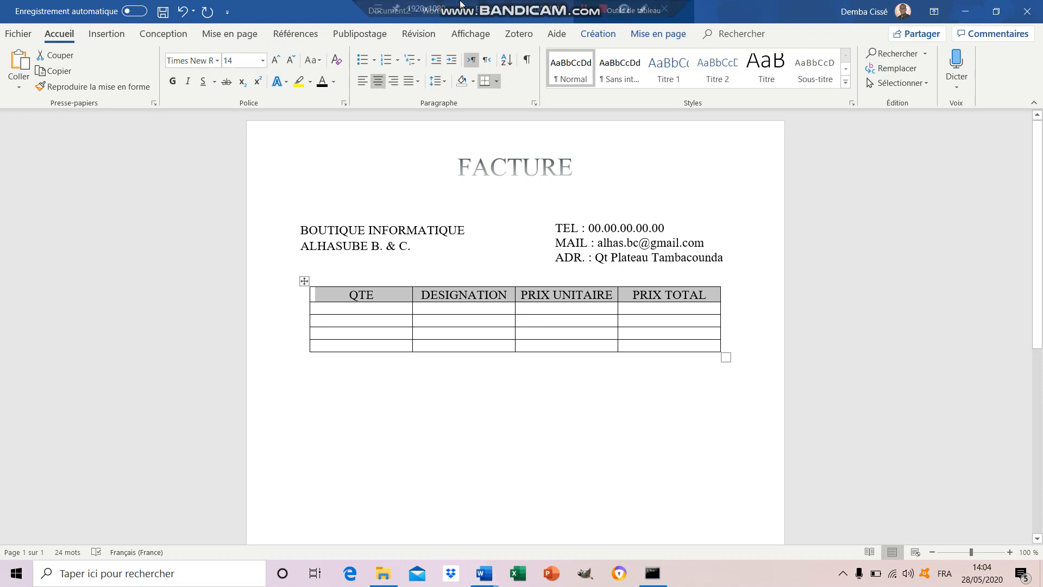
Step: Shade the table's heading row with the standard blue colour
{"action": "left_click", "coordinate": [475, 84]}
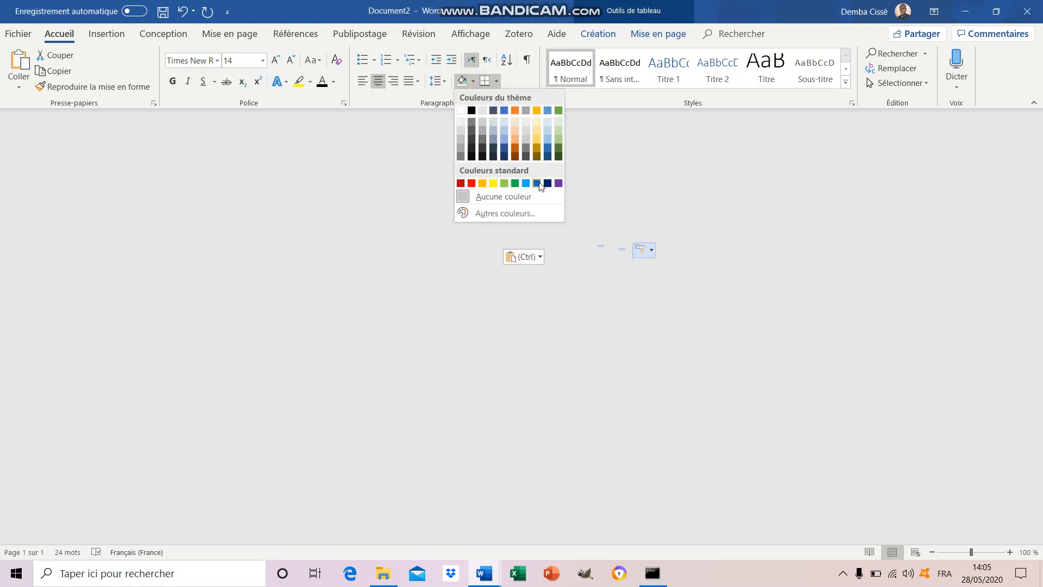
{"action": "left_click", "coordinate": [540, 183]}
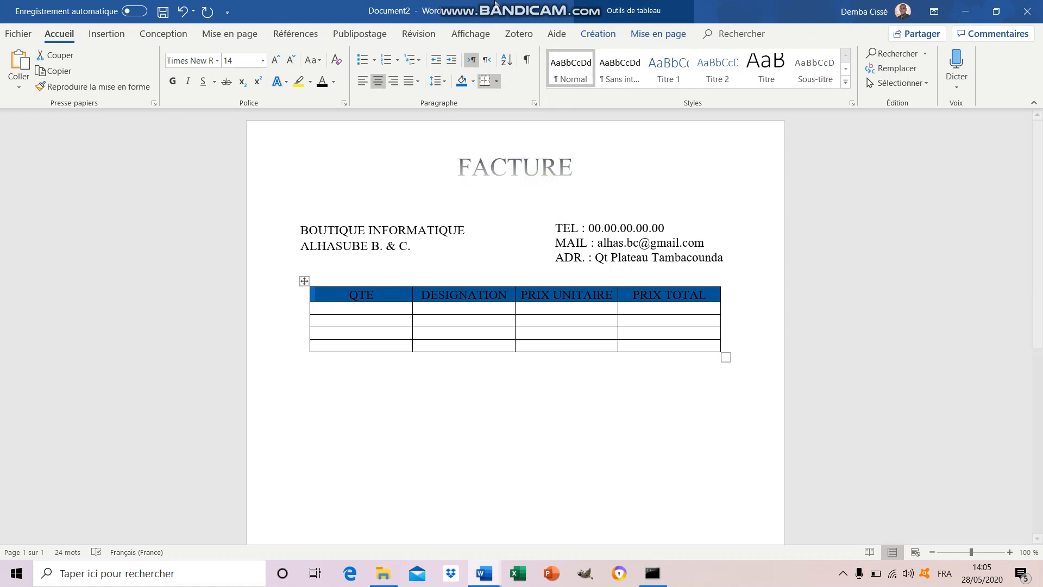
{"action": "mouse_move", "coordinate": [501, 2]}
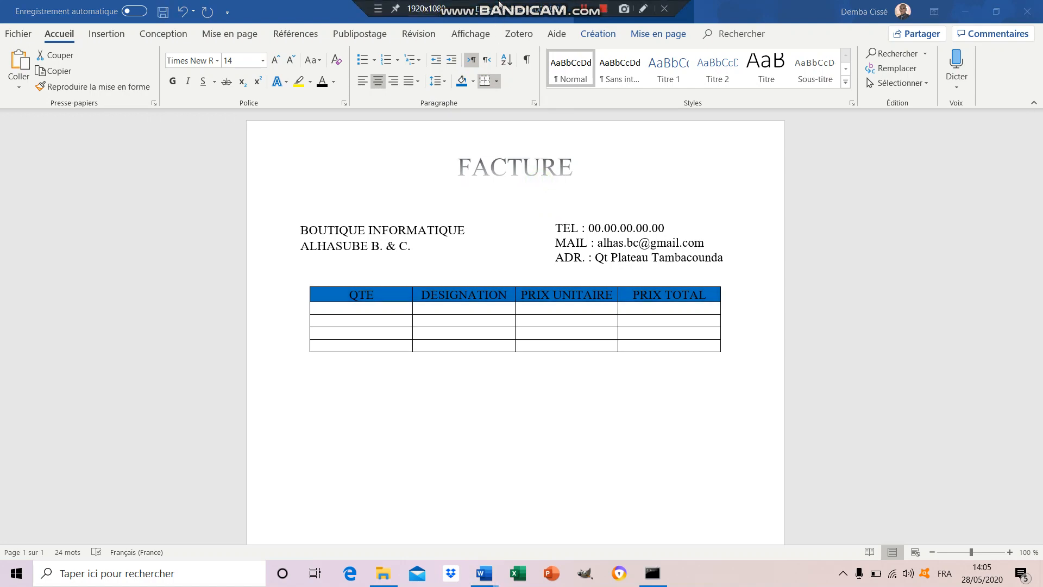
{"action": "left_click", "coordinate": [584, 7]}
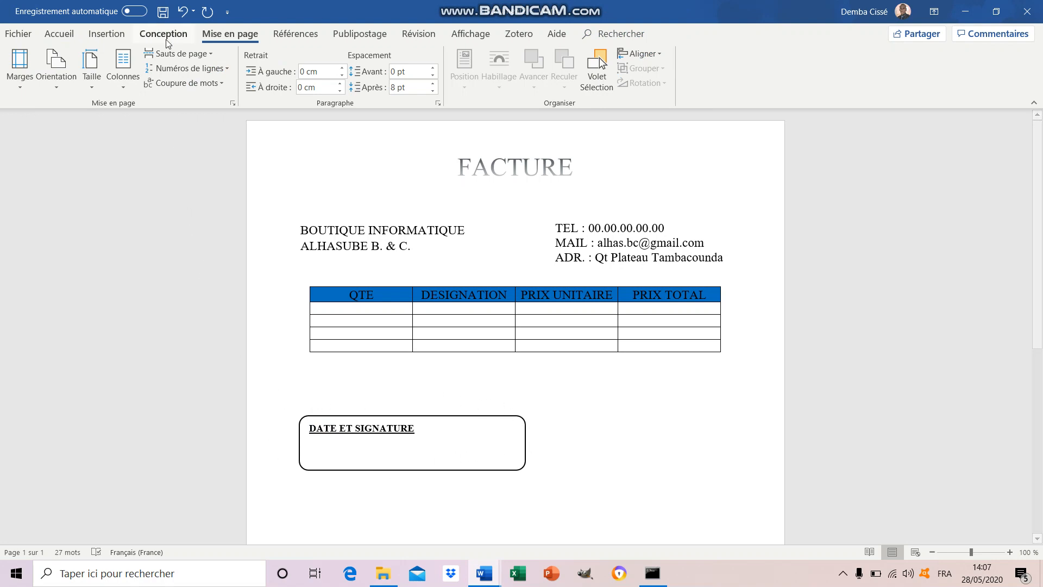
Step: Draw an extra cell with solid borders beneath the last row of the PRIX TOTAL column
{"action": "left_click", "coordinate": [104, 34]}
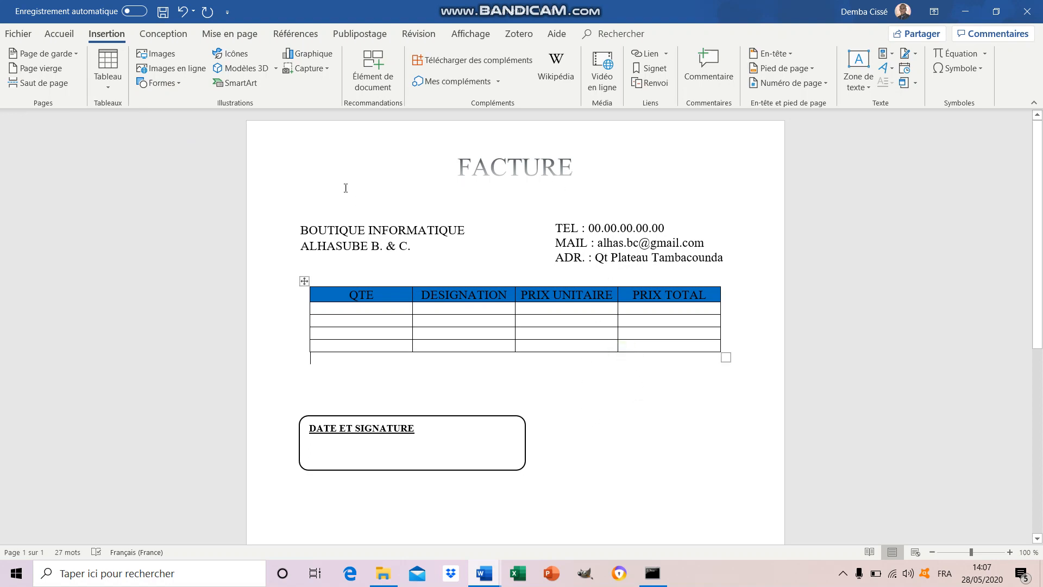
{"action": "left_click", "coordinate": [107, 82]}
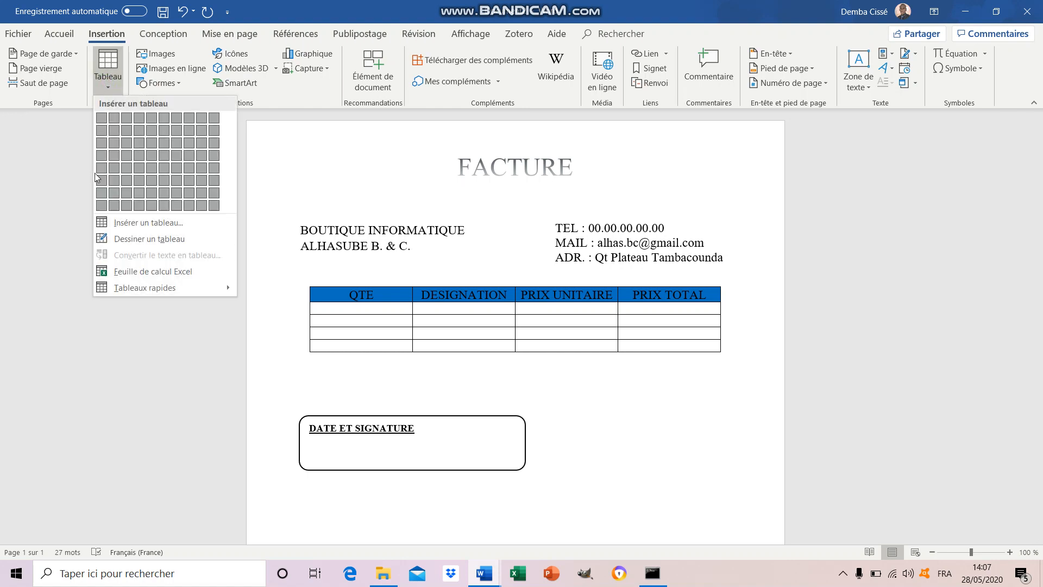
{"action": "left_click", "coordinate": [122, 241]}
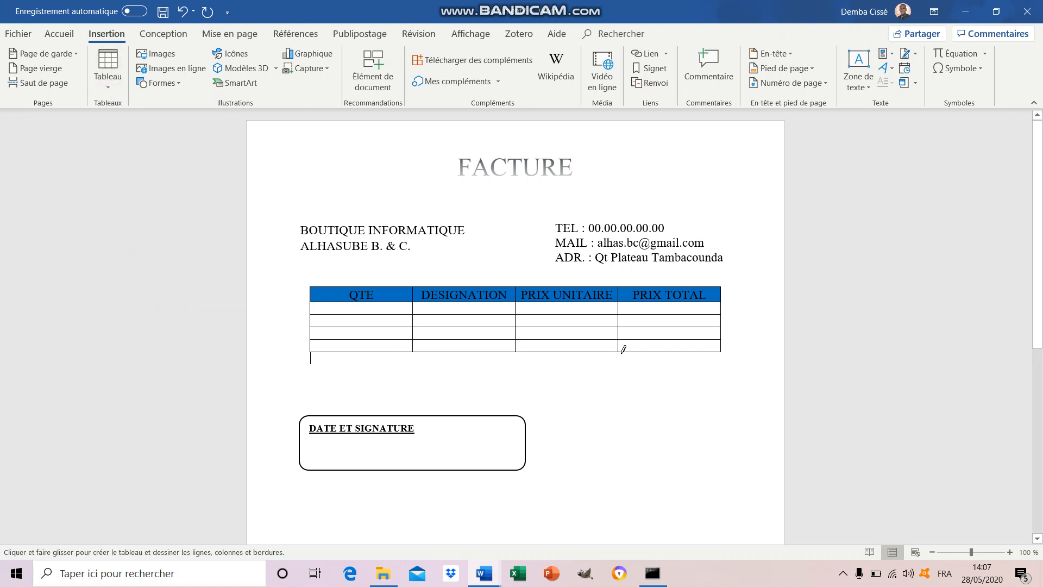
{"action": "mouse_move", "coordinate": [618, 352]}
{"action": "left_mouse_down"}
{"action": "mouse_move", "coordinate": [634, 365]}
{"action": "mouse_move", "coordinate": [722, 373]}
{"action": "left_mouse_up"}
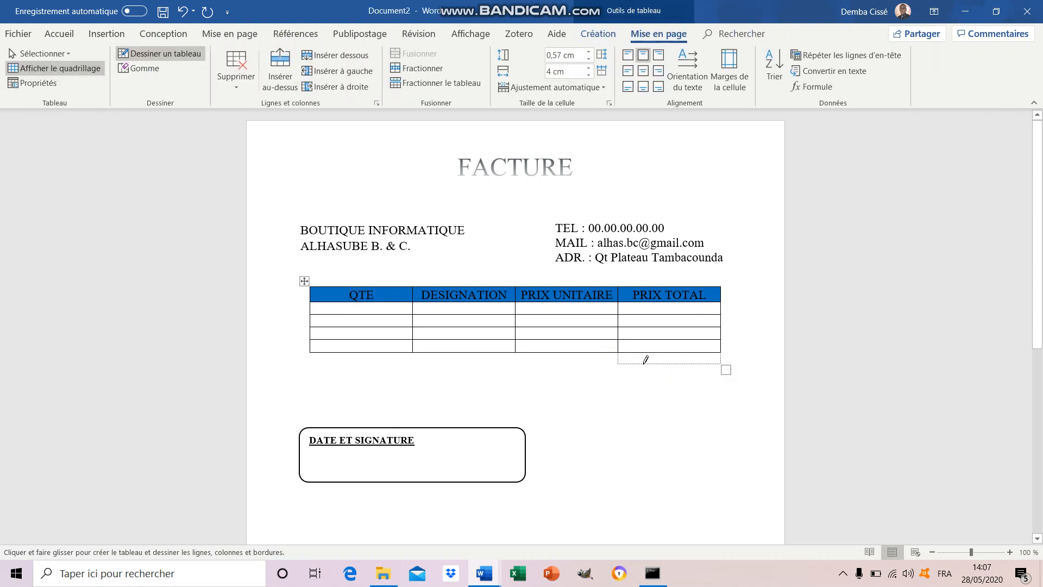
{"action": "mouse_move", "coordinate": [617, 352]}
{"action": "left_mouse_down"}
{"action": "mouse_move", "coordinate": [622, 361]}
{"action": "mouse_move", "coordinate": [672, 353]}
{"action": "left_mouse_up"}
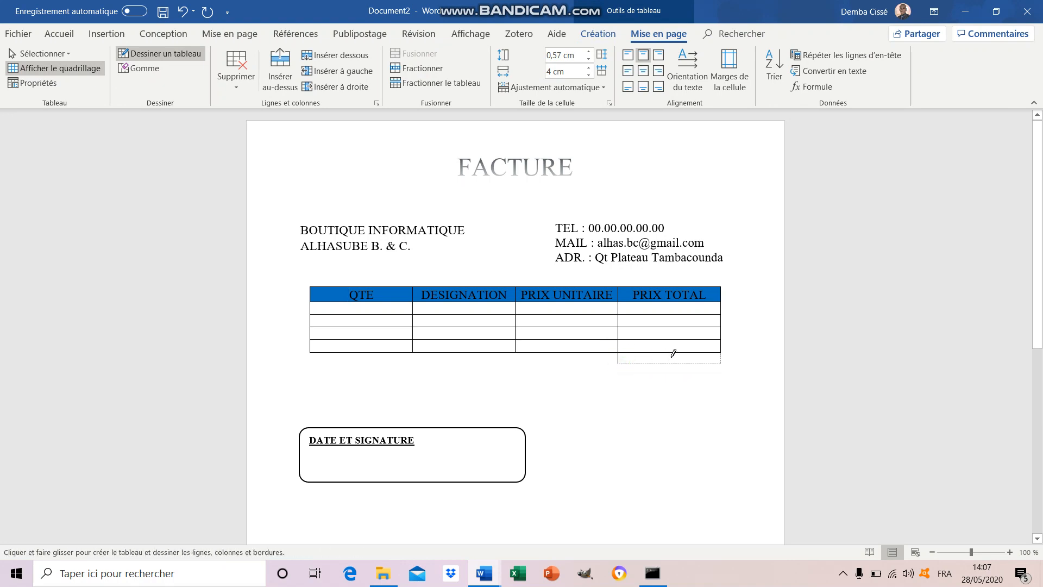
{"action": "left_click", "coordinate": [720, 353]}
{"action": "left_click_drag", "start_coordinate": [721, 354], "coordinate": [720, 362]}
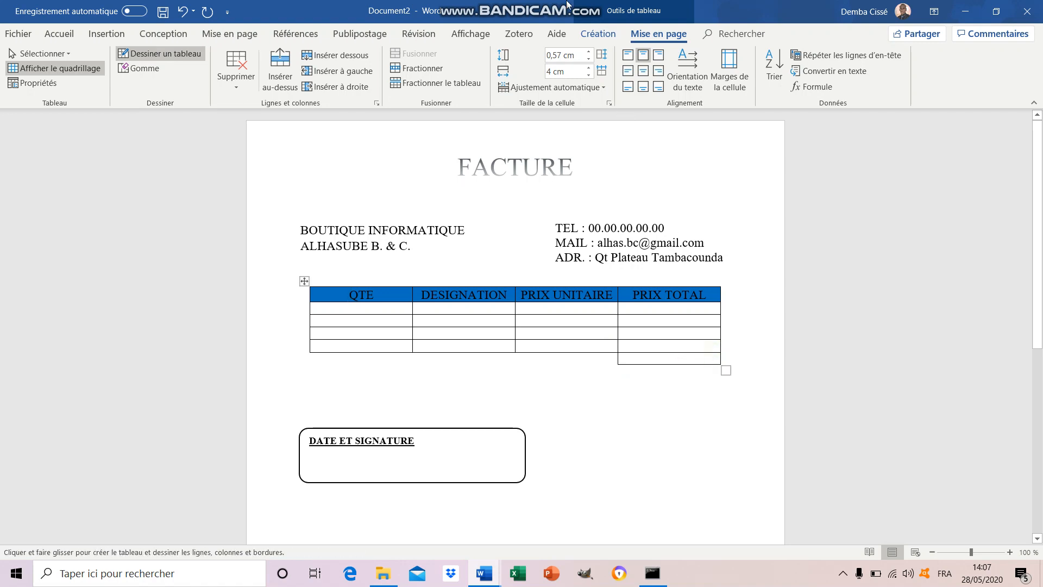
{"action": "mouse_move", "coordinate": [492, 4]}
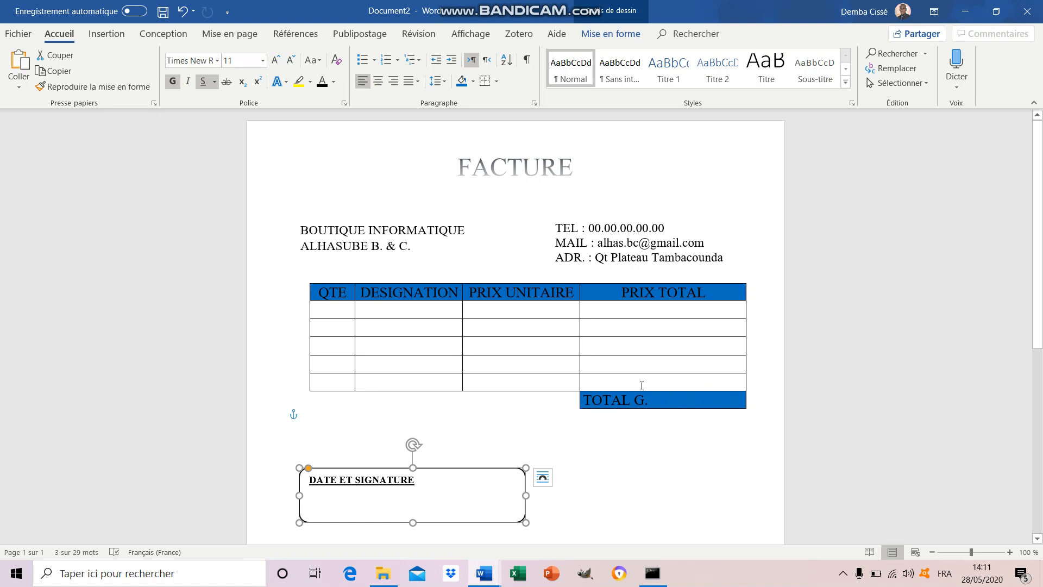
Step: Start drawing a table by hand in the invoice
{"action": "left_click", "coordinate": [107, 33]}
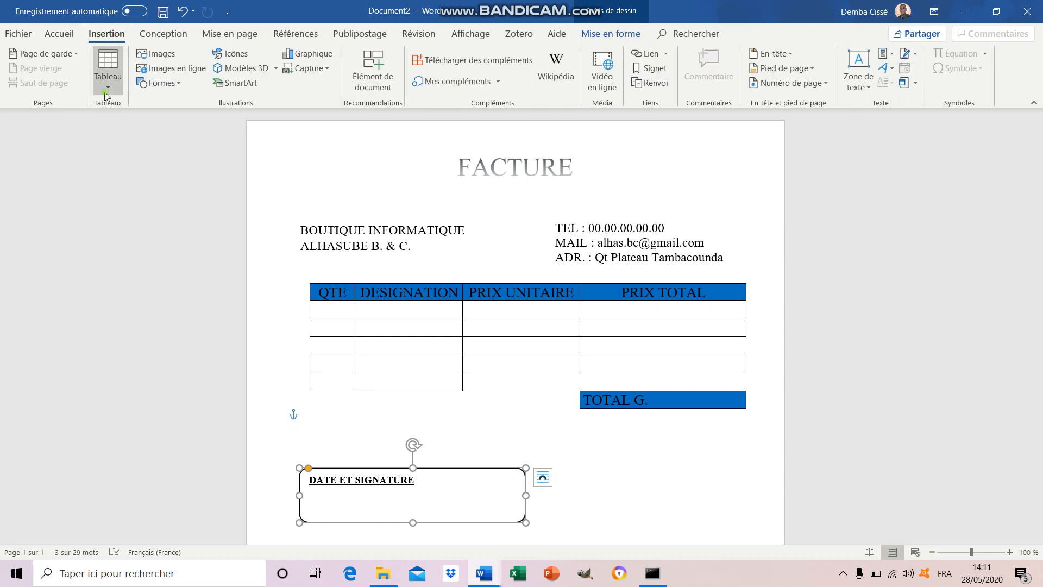
{"action": "left_click", "coordinate": [107, 89]}
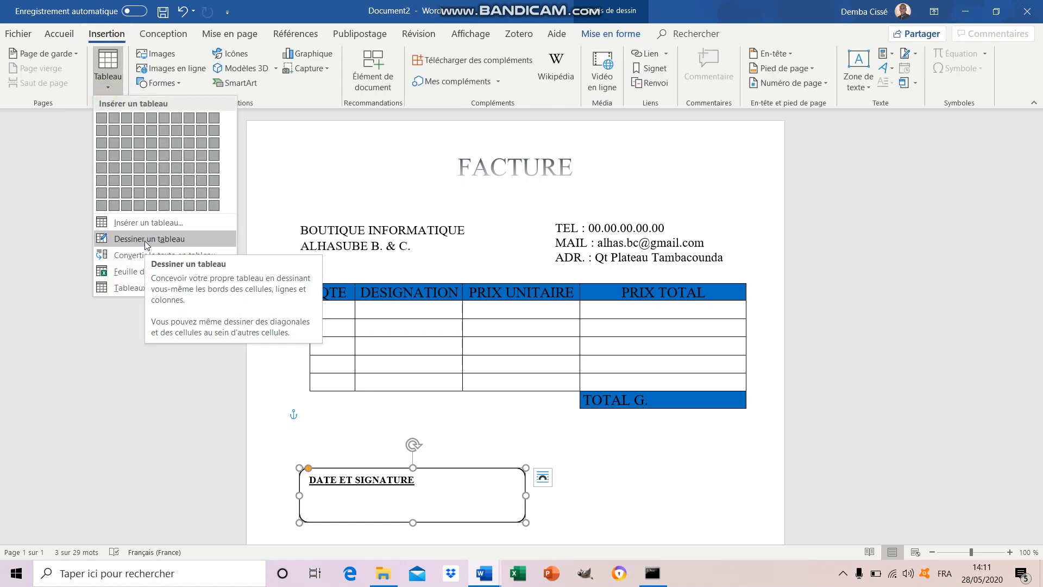